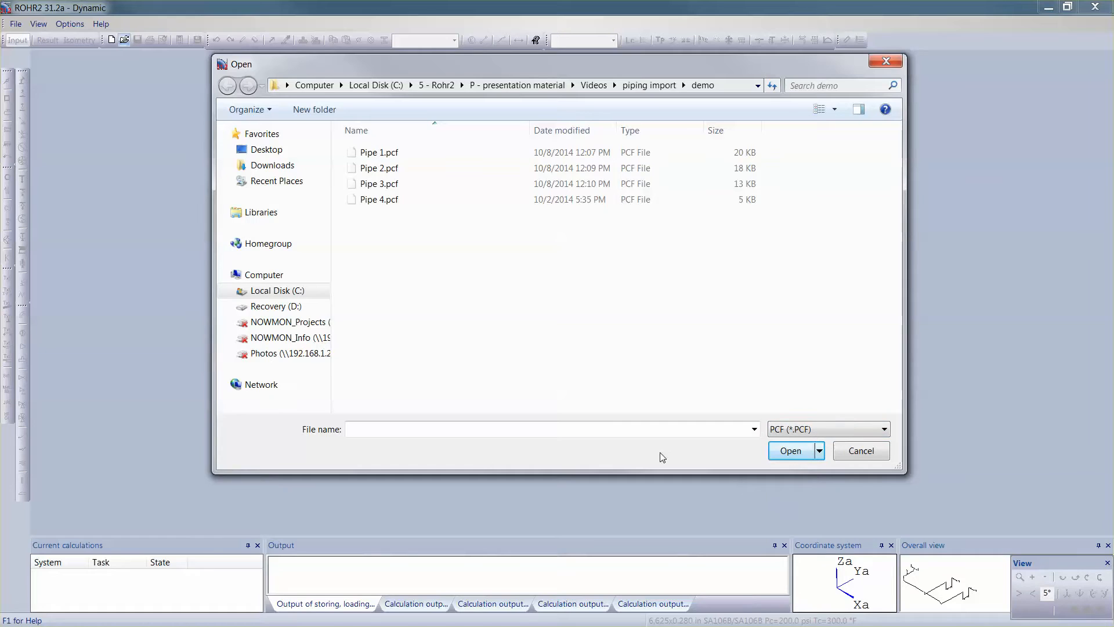
# Step: Import the four PCF files Pipe 1.pcf through Pipe 4.pcf together into one model
pyautogui.click(399, 157)
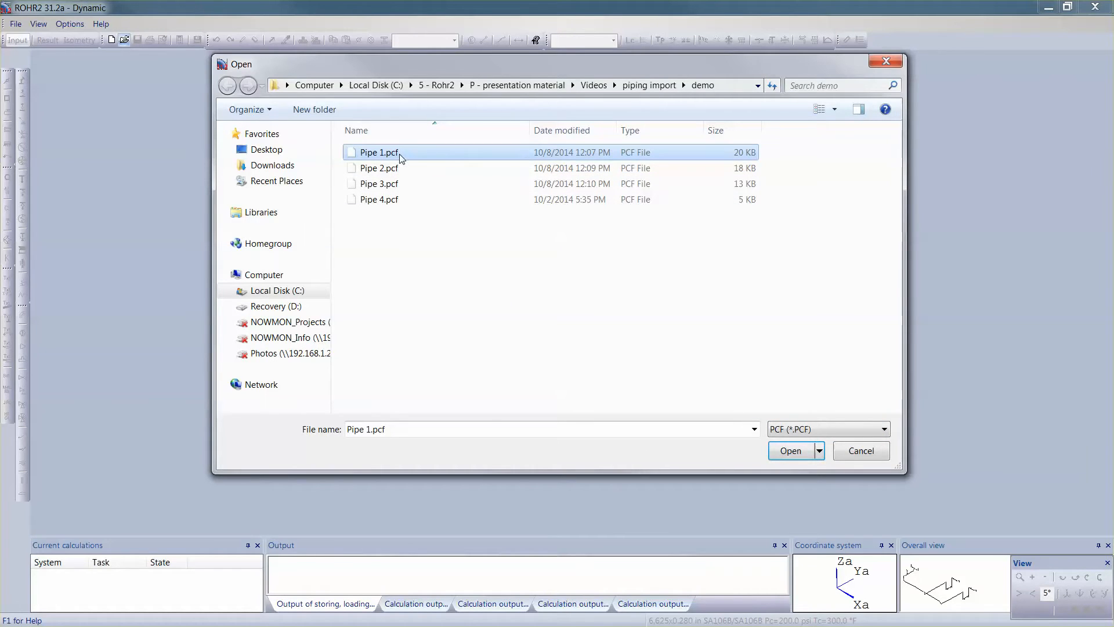
pyautogui.keyDown('shift'); pyautogui.click(382, 202); pyautogui.keyUp('shift')
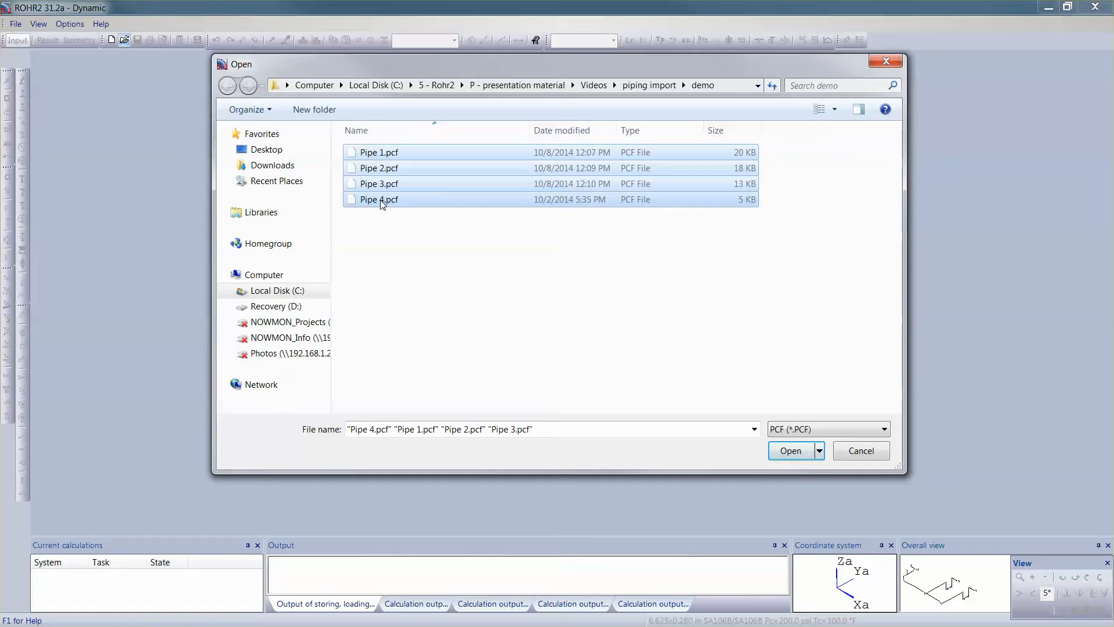
pyautogui.press('Return')
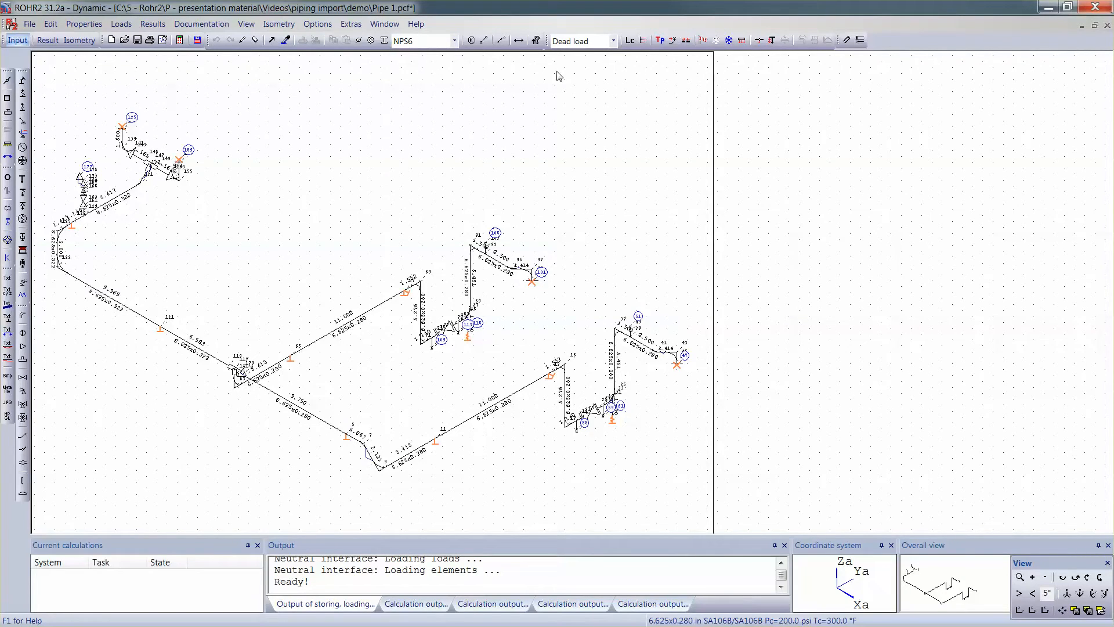
# Step: Show the pipes rendered in 3D and, in the project graphics settings, hide the grid, node names and node symbols
pyautogui.click(848, 40)
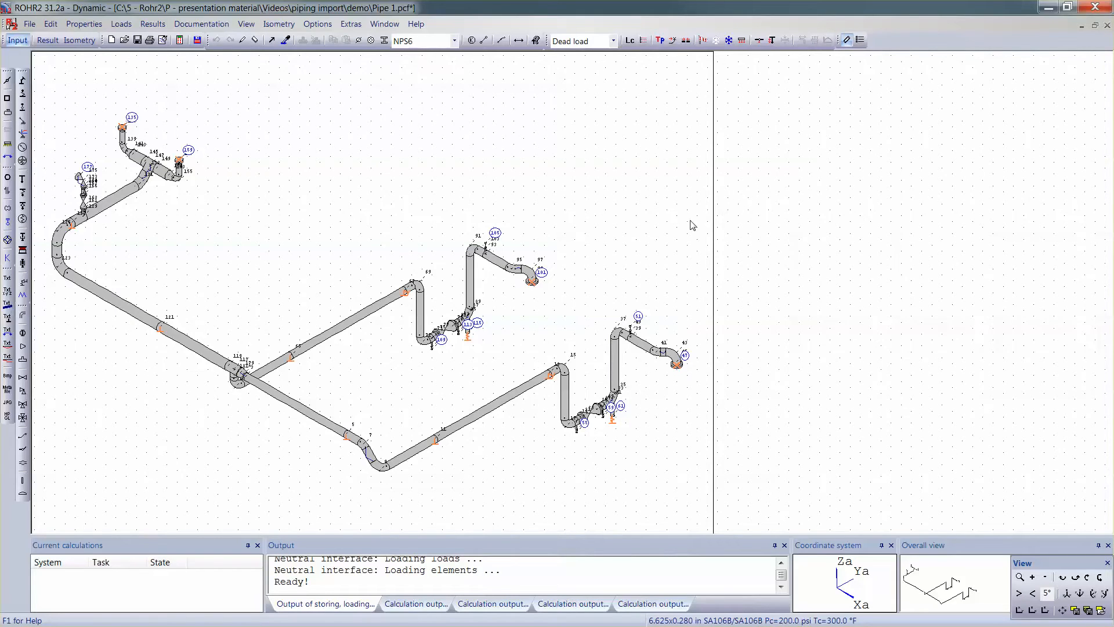
pyautogui.rightClick(657, 249)
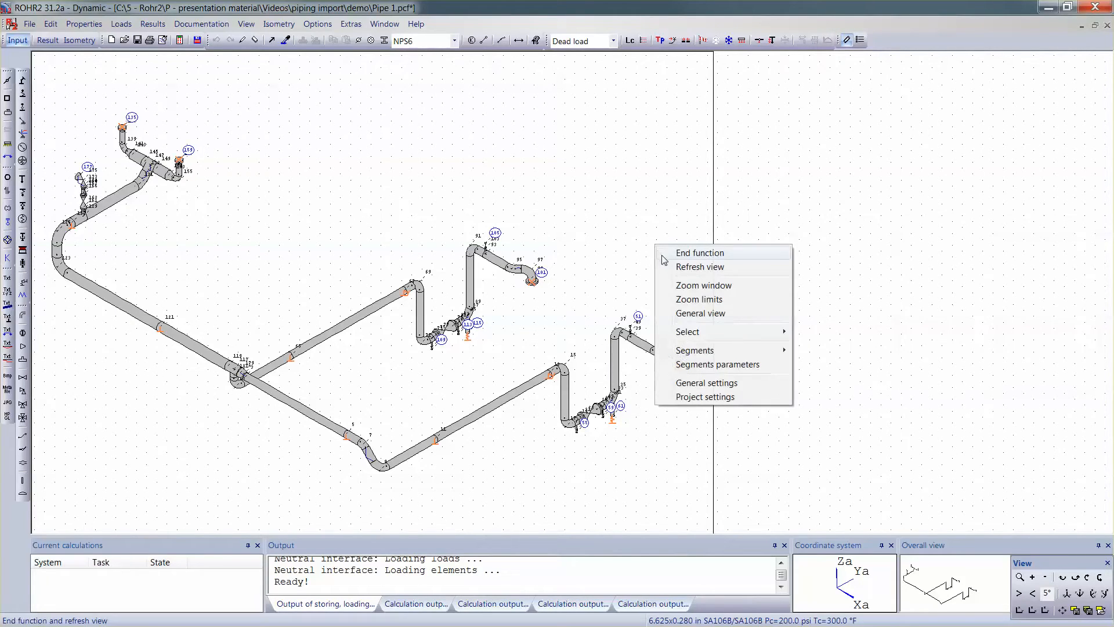
pyautogui.click(718, 398)
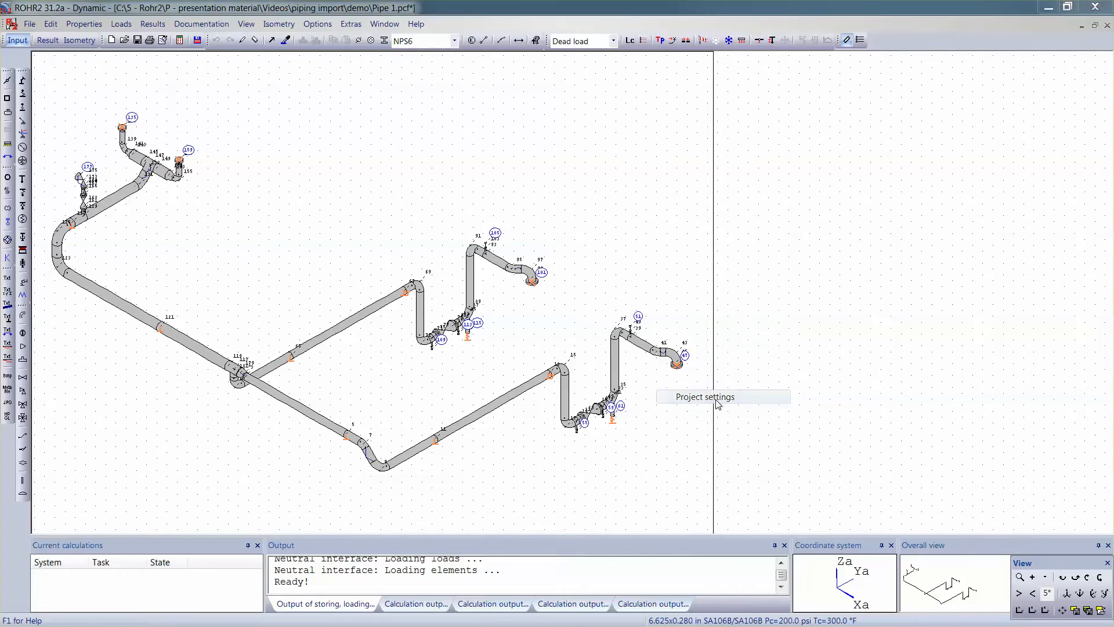
pyautogui.click(514, 168)
pyautogui.click(557, 225)
pyautogui.click(390, 321)
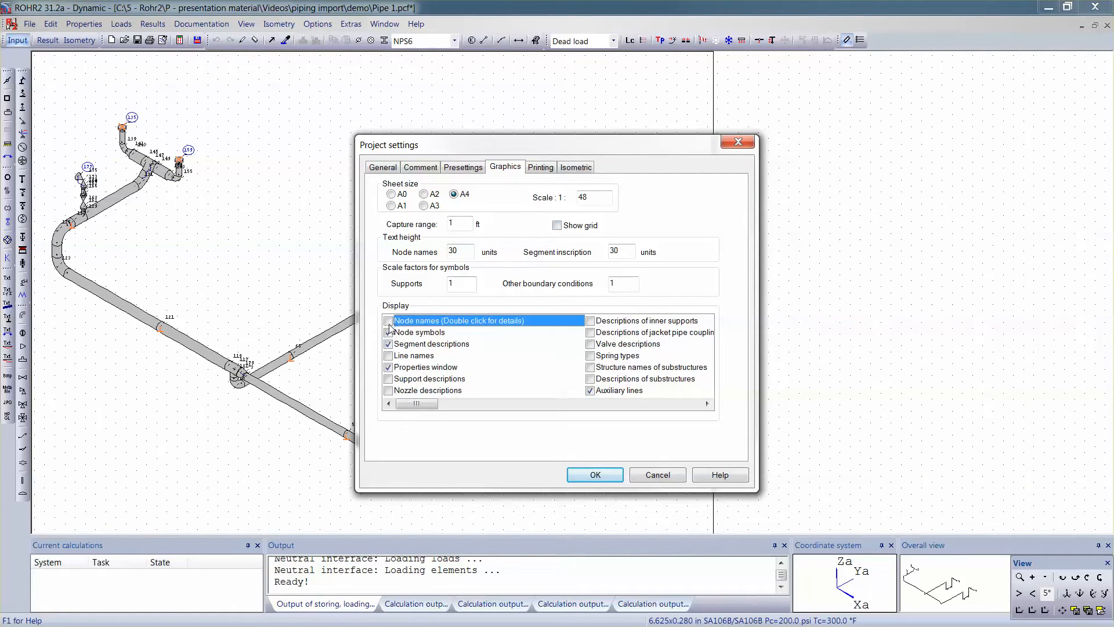
pyautogui.click(389, 333)
pyautogui.click(595, 475)
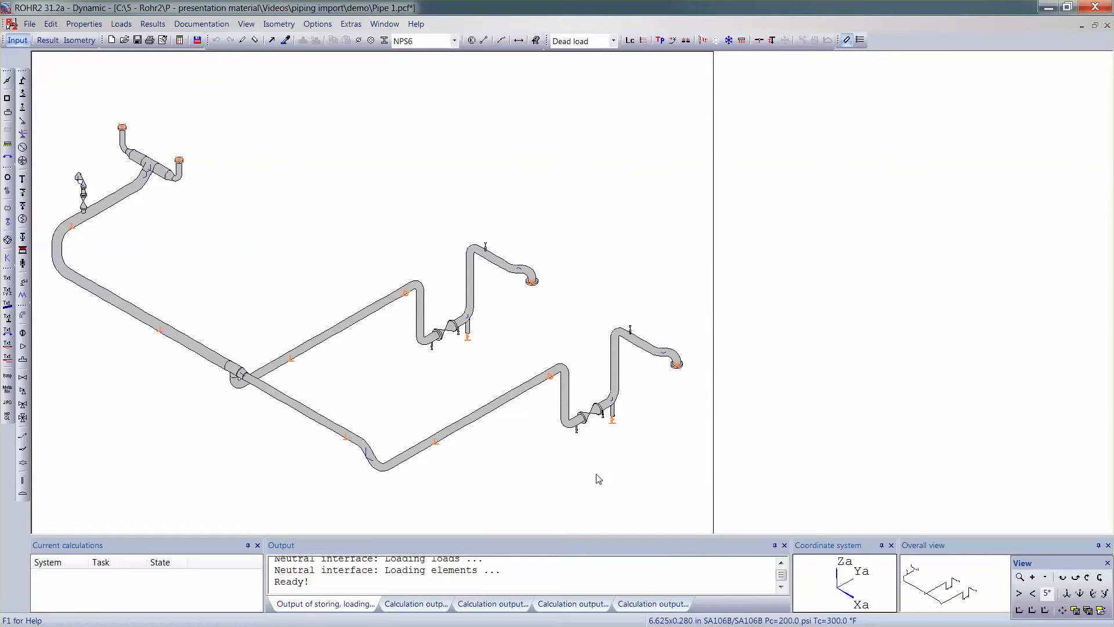
# Step: Inspect the segments by pipeline, highlighting Pipe-1 through Pipe-4 in turn and in colour presentation
pyautogui.rightClick(698, 190)
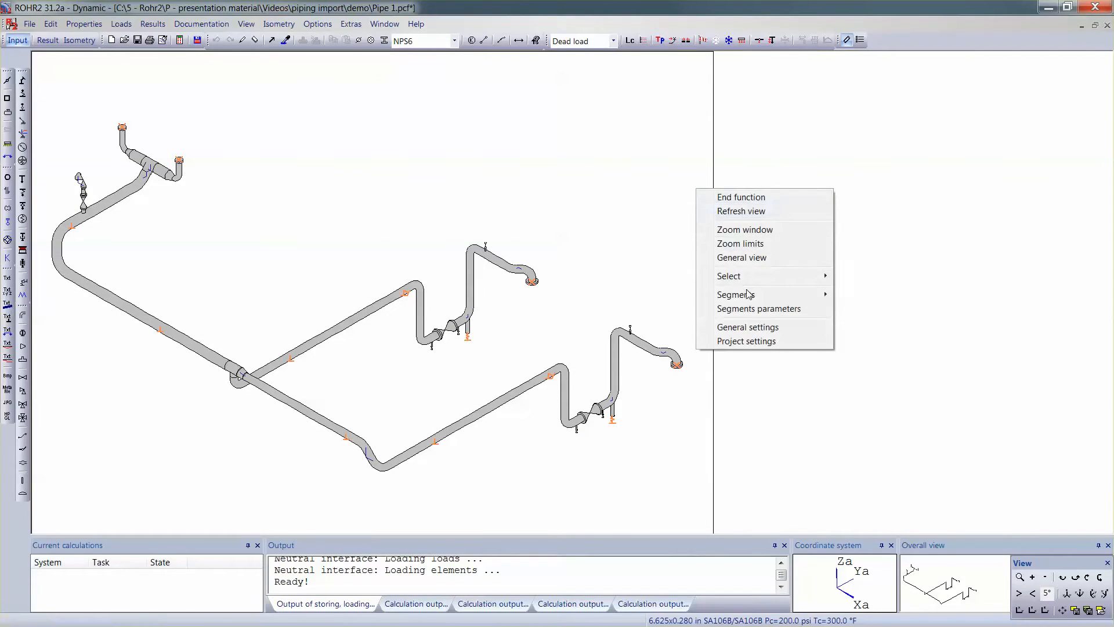
pyautogui.click(765, 316)
pyautogui.click(903, 93)
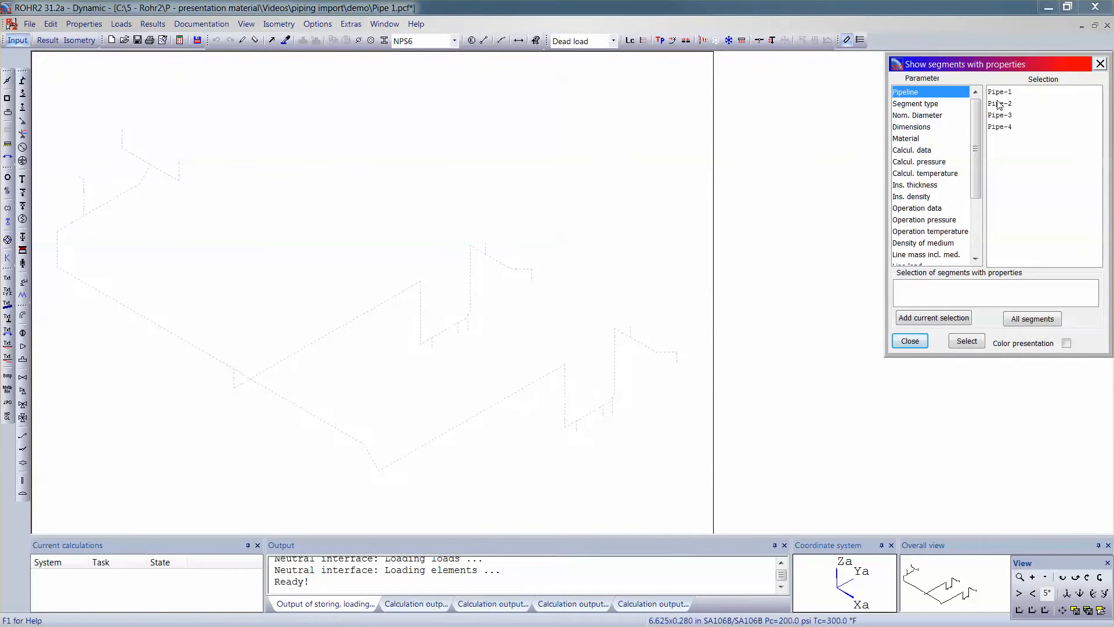
pyautogui.click(1002, 93)
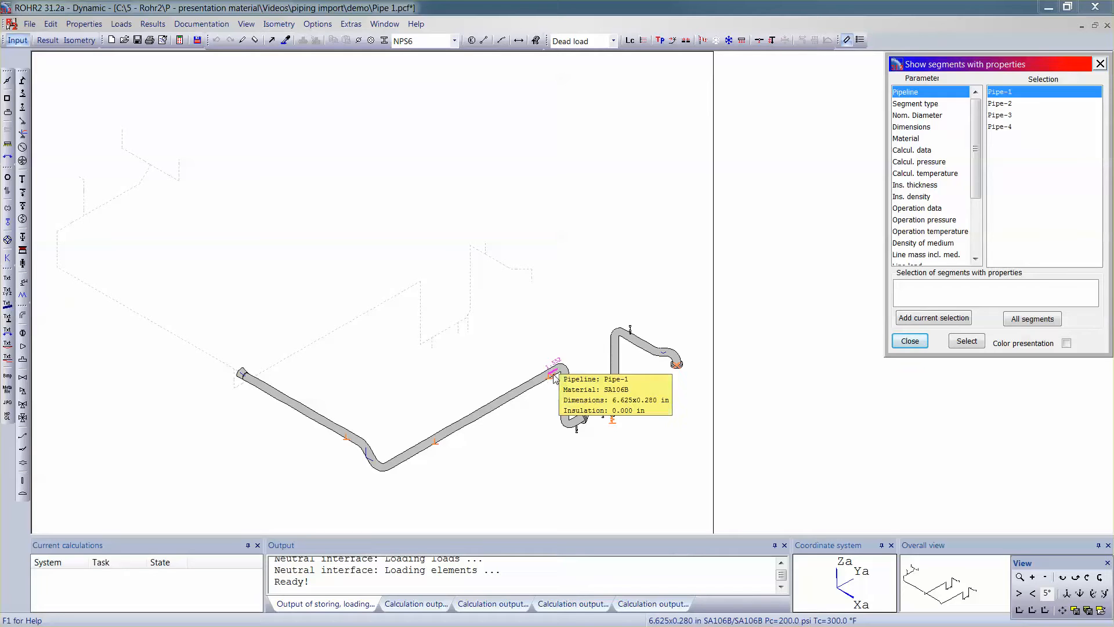
pyautogui.click(999, 103)
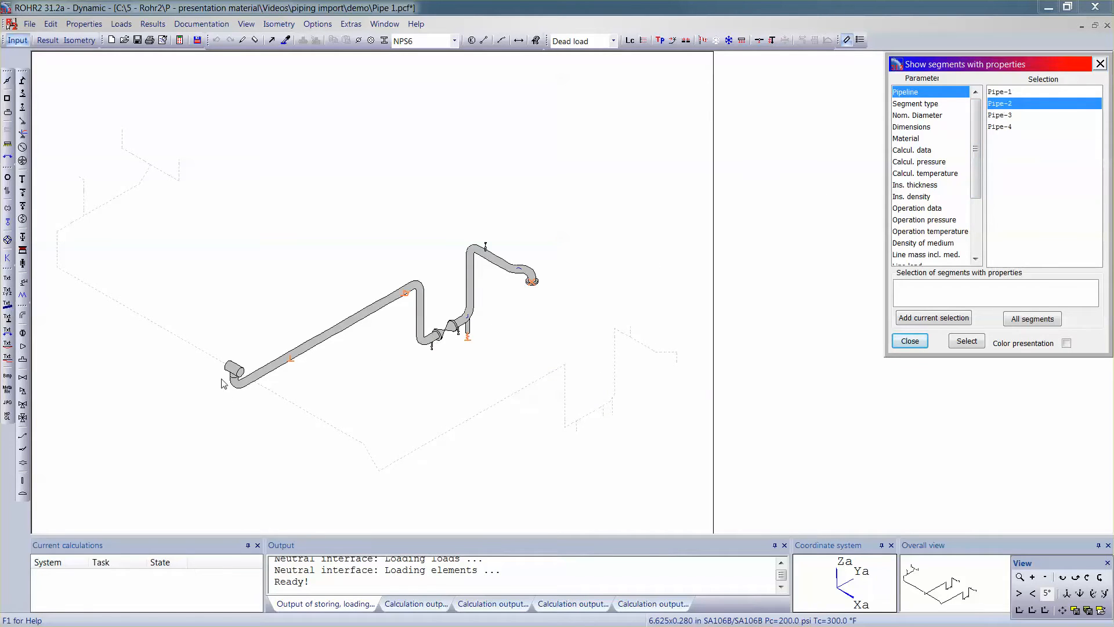
pyautogui.click(998, 115)
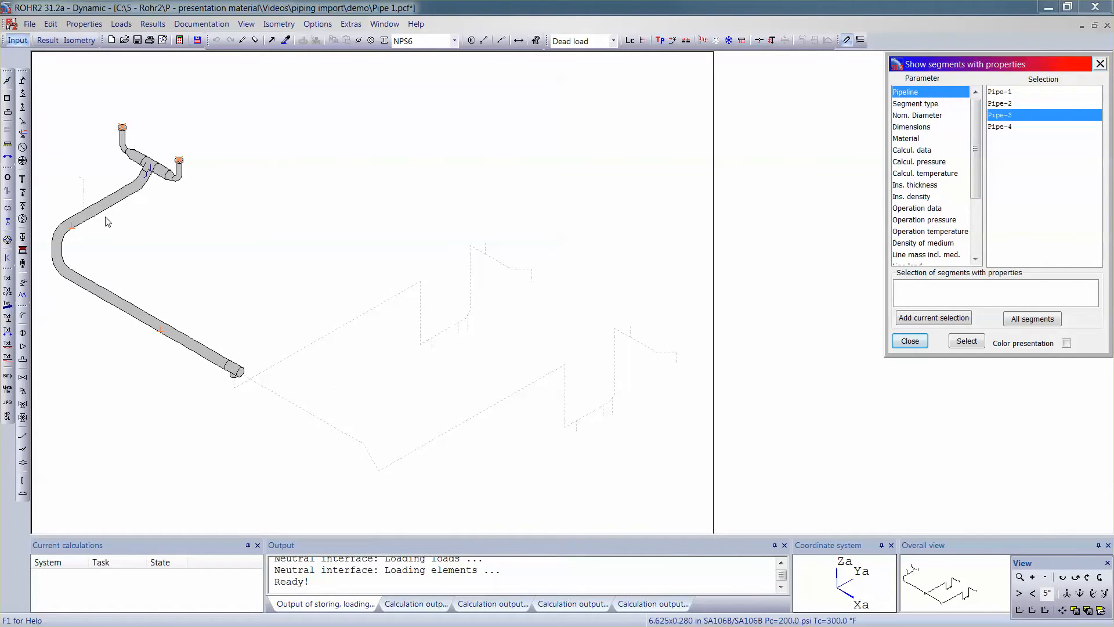
pyautogui.click(1021, 127)
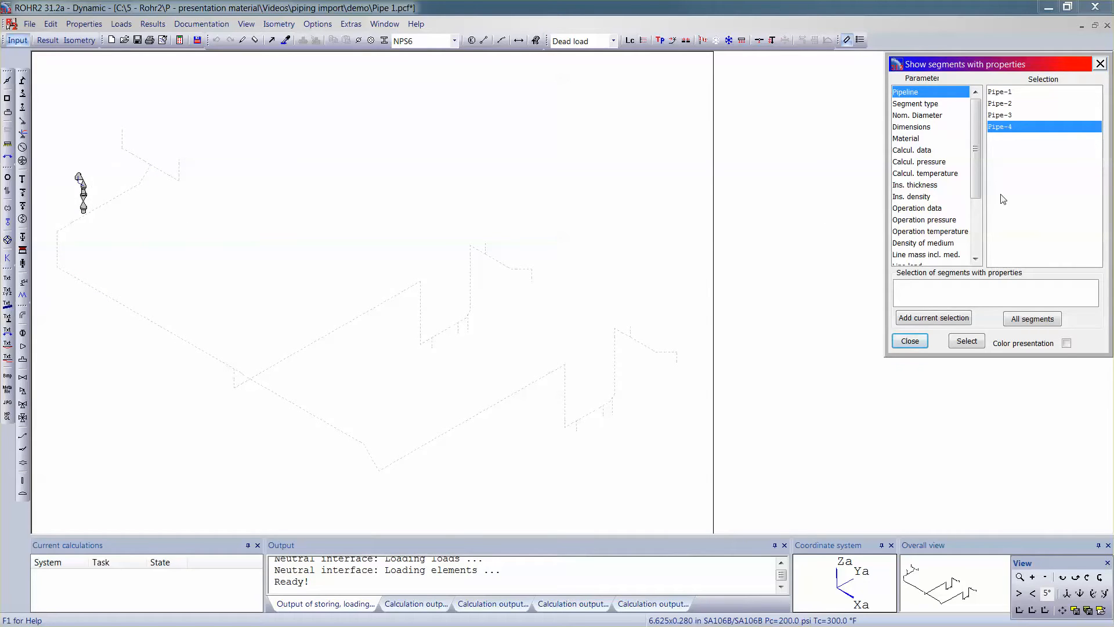
pyautogui.click(1067, 343)
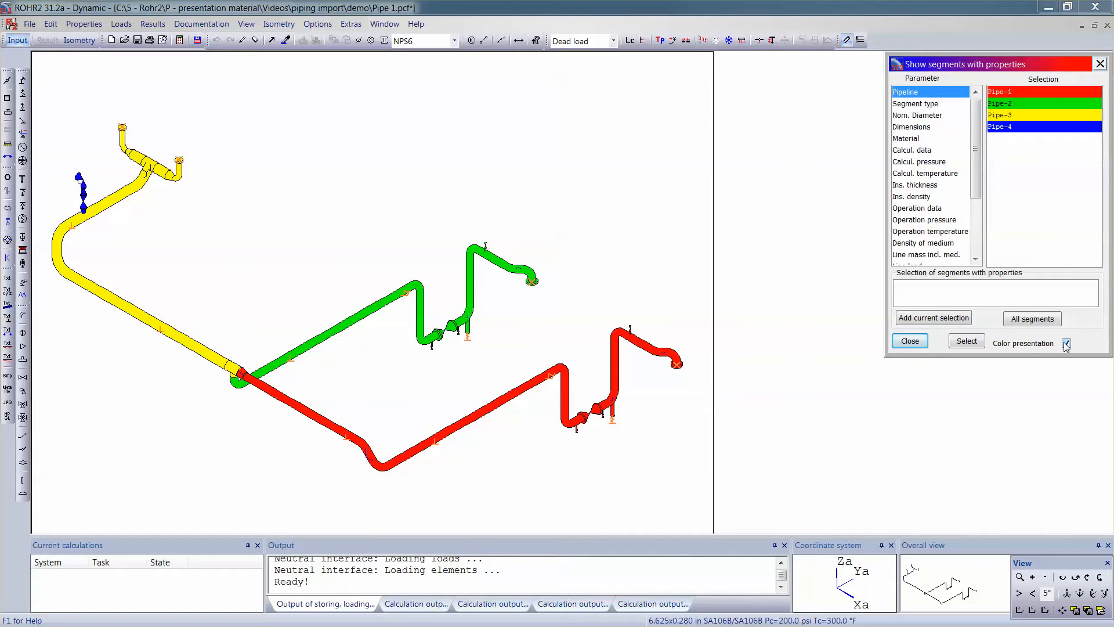
pyautogui.click(910, 341)
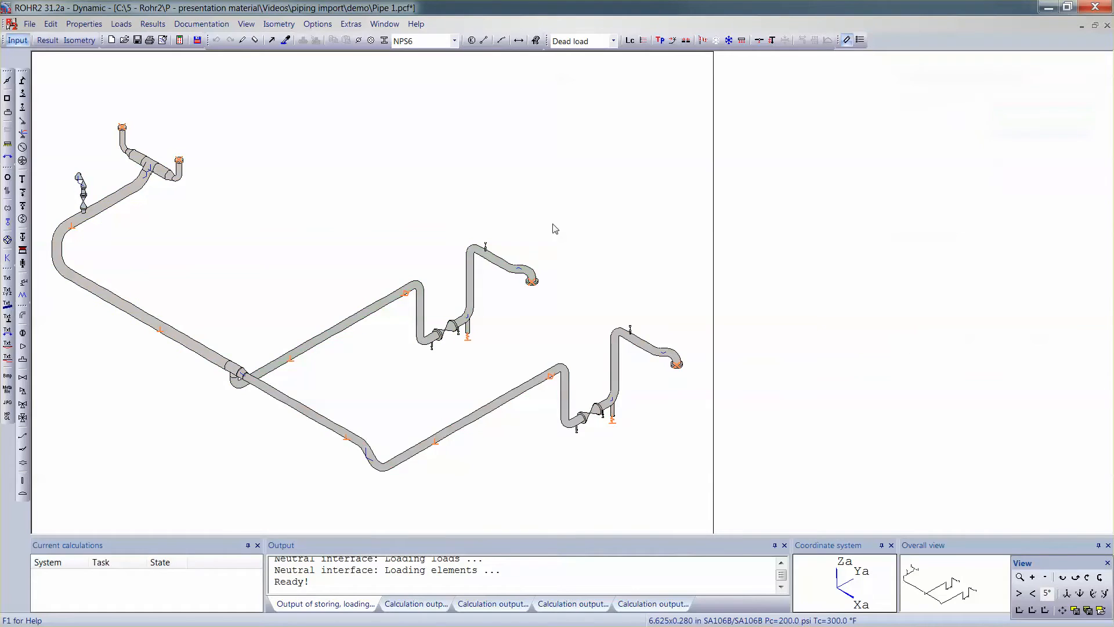
# Step: Run the calculation for all load cases, saving it as a new project with commissioner demo
pyautogui.click(179, 40)
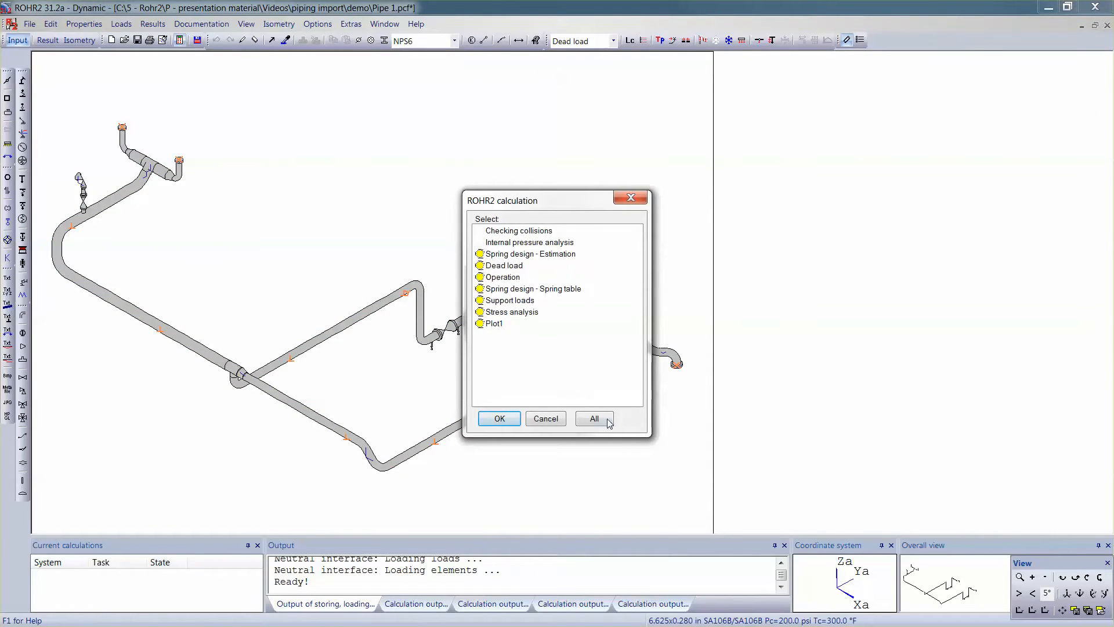
pyautogui.click(597, 419)
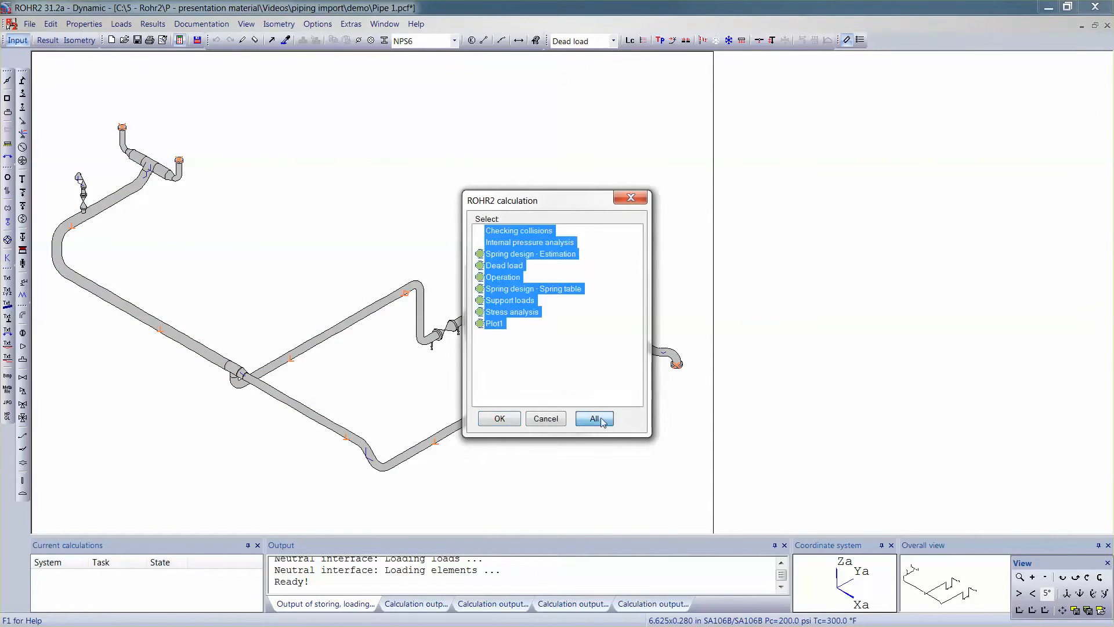
pyautogui.click(499, 418)
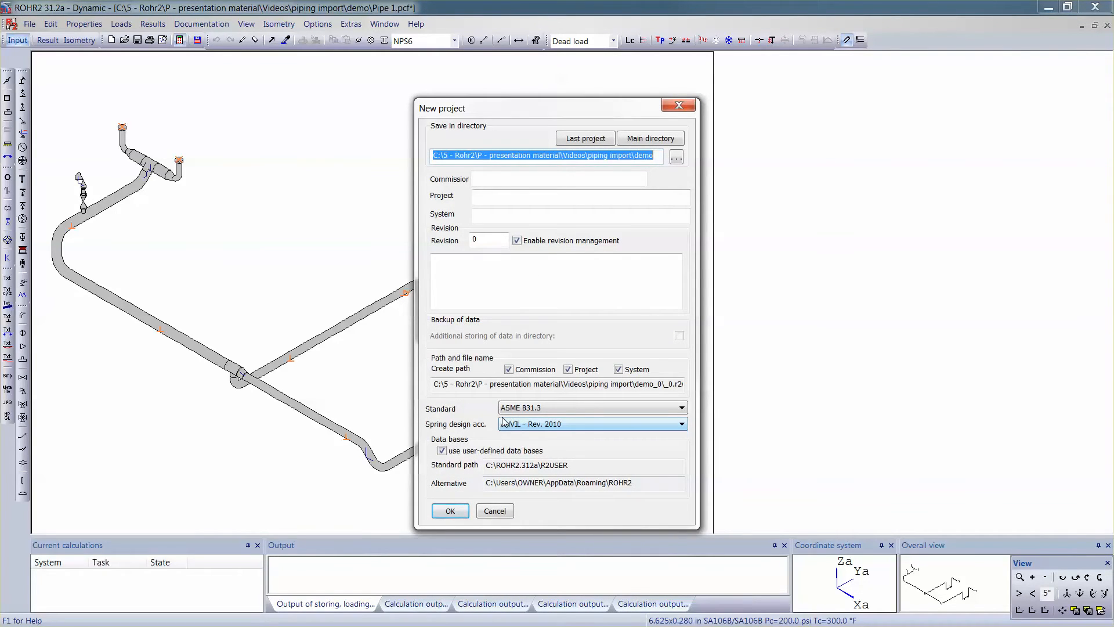
pyautogui.click(561, 178)
pyautogui.write('demo')
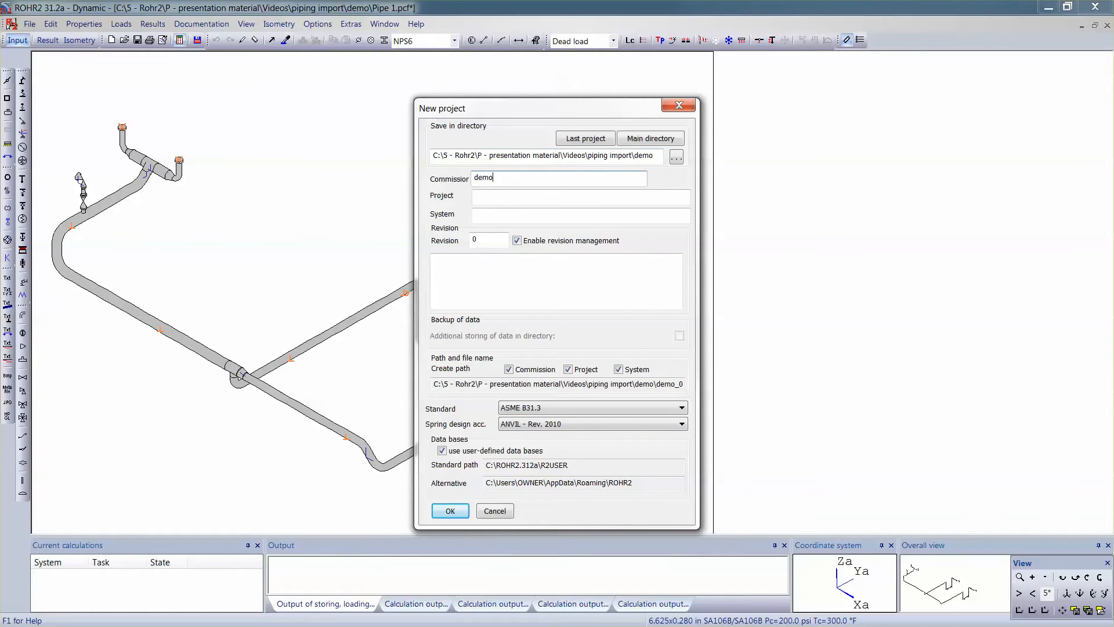
pyautogui.press('Return')
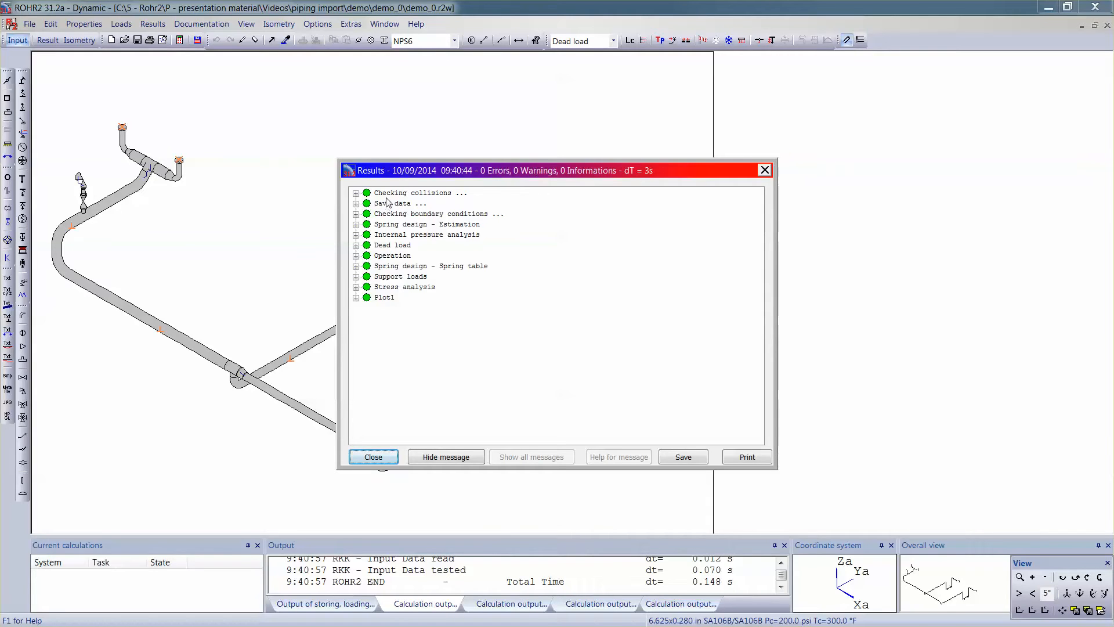
# Step: Close the calculation report and view displacements for the Operation load case in result mode
pyautogui.moveTo(401, 175); pyautogui.dragTo(713, 174)
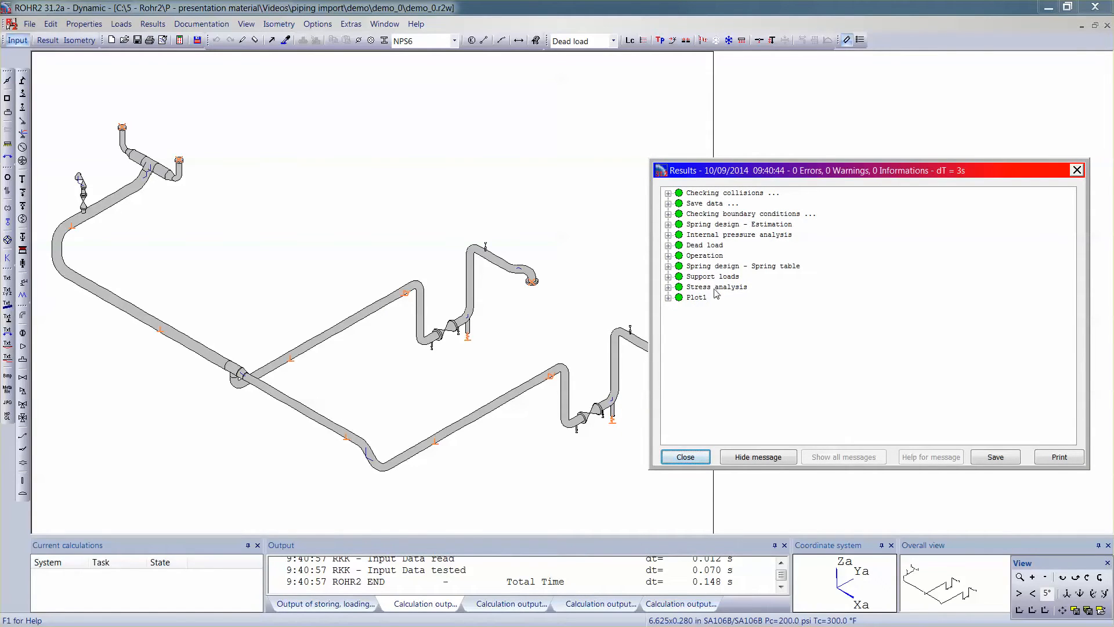
pyautogui.click(690, 458)
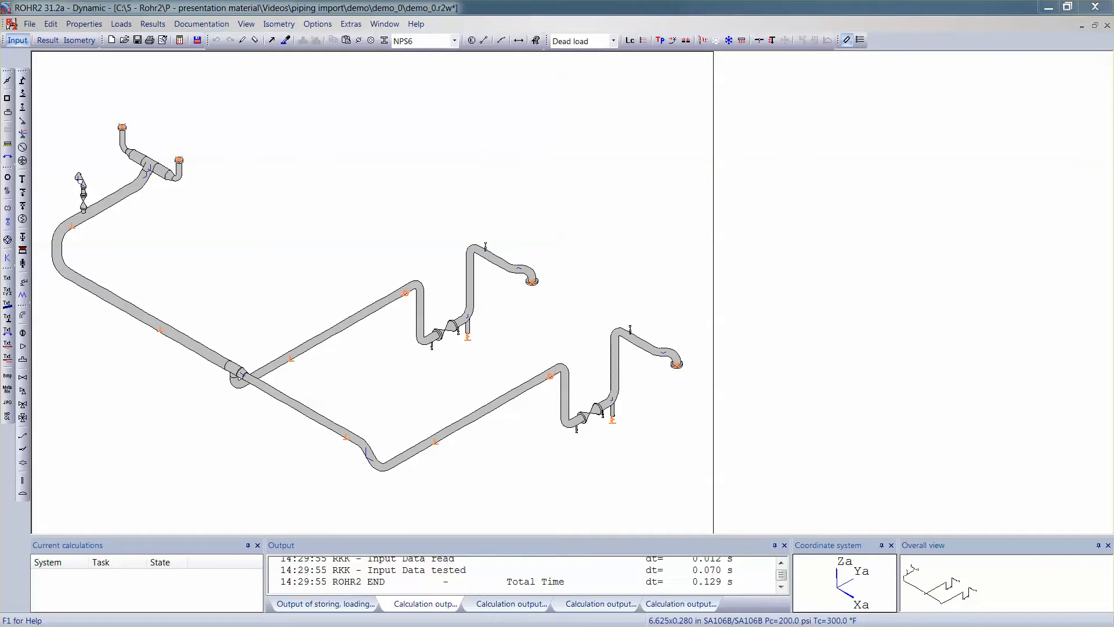
pyautogui.click(58, 39)
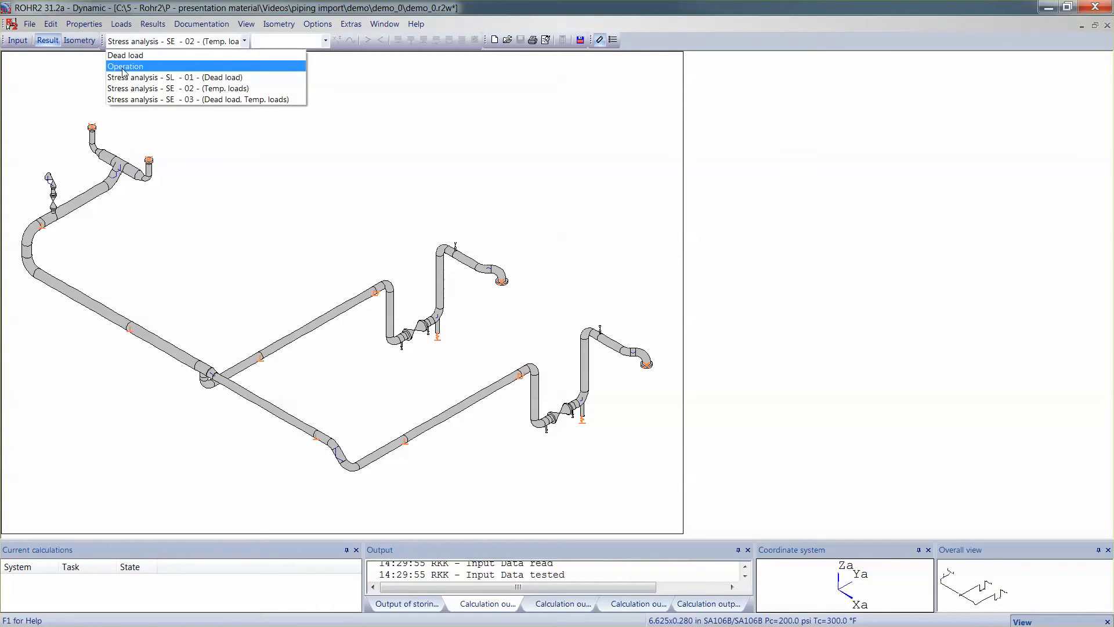
pyautogui.click(139, 68)
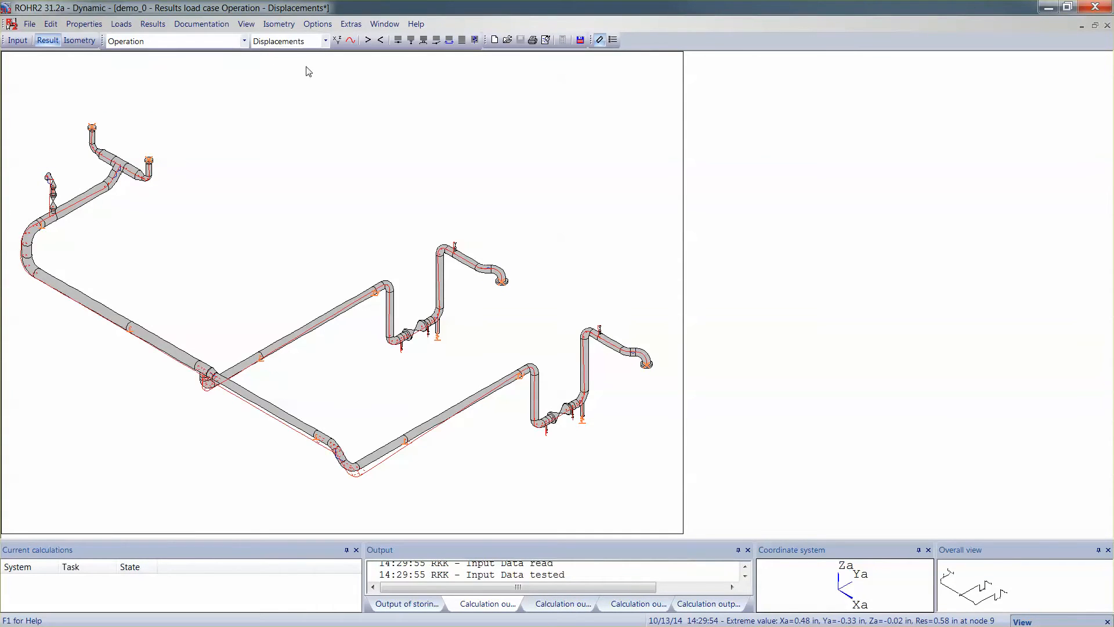
pyautogui.click(368, 41)
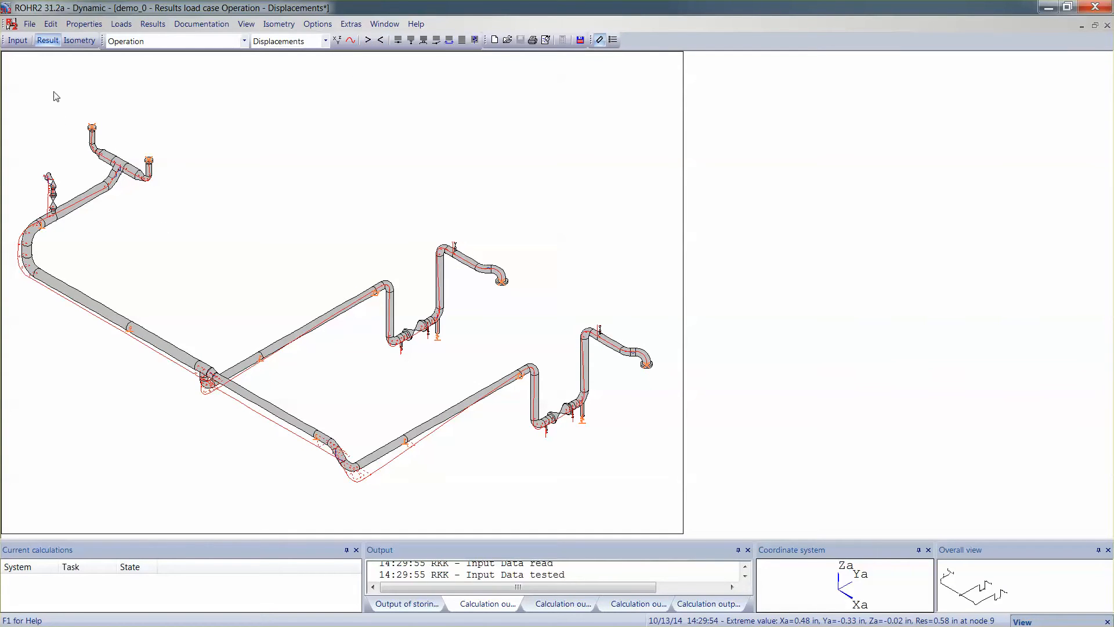
# Step: Show utilisation results for Stress analysis - SE - 02 - (Temp. loads) and move the legend into view
pyautogui.click(129, 42)
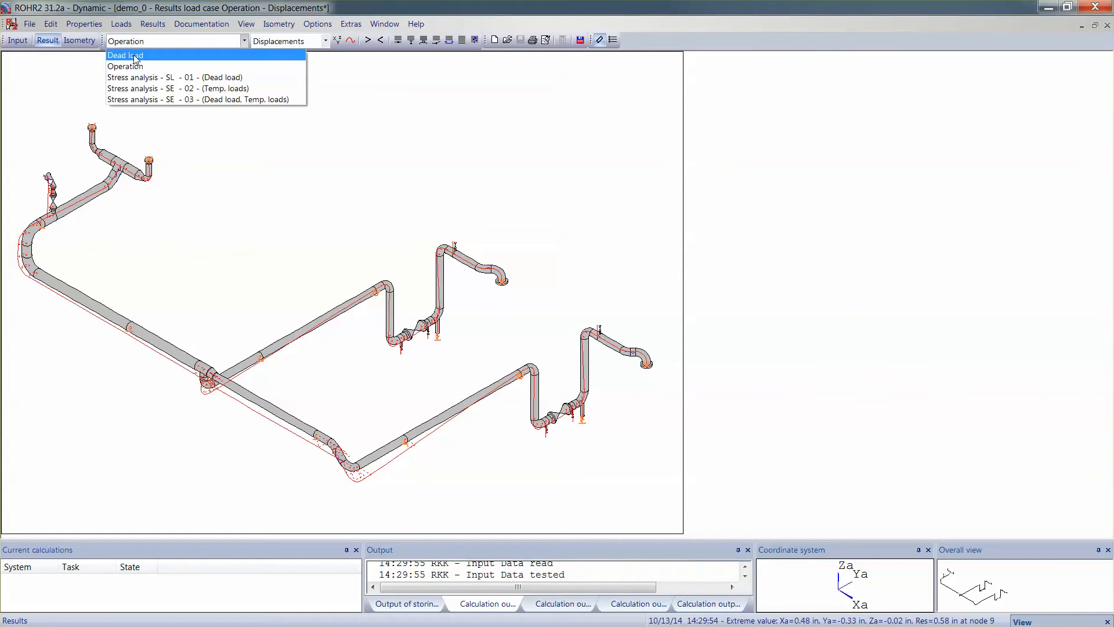
pyautogui.click(133, 88)
pyautogui.moveTo(81, 69); pyautogui.dragTo(78, 230)
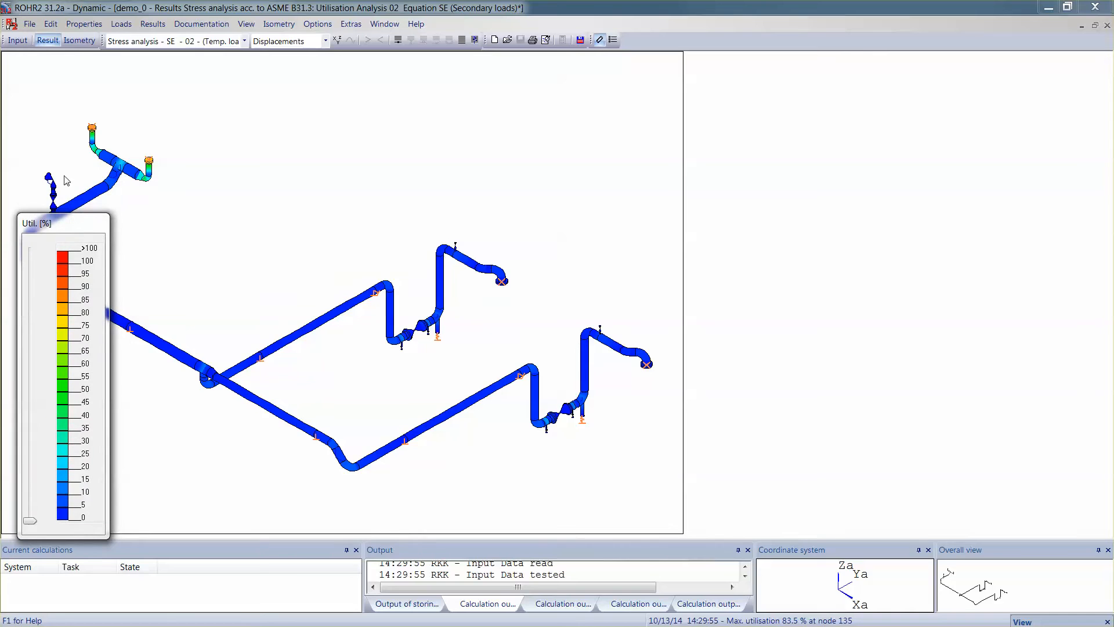
# Step: Return to input mode and review the spring support properties of node 61
pyautogui.click(18, 40)
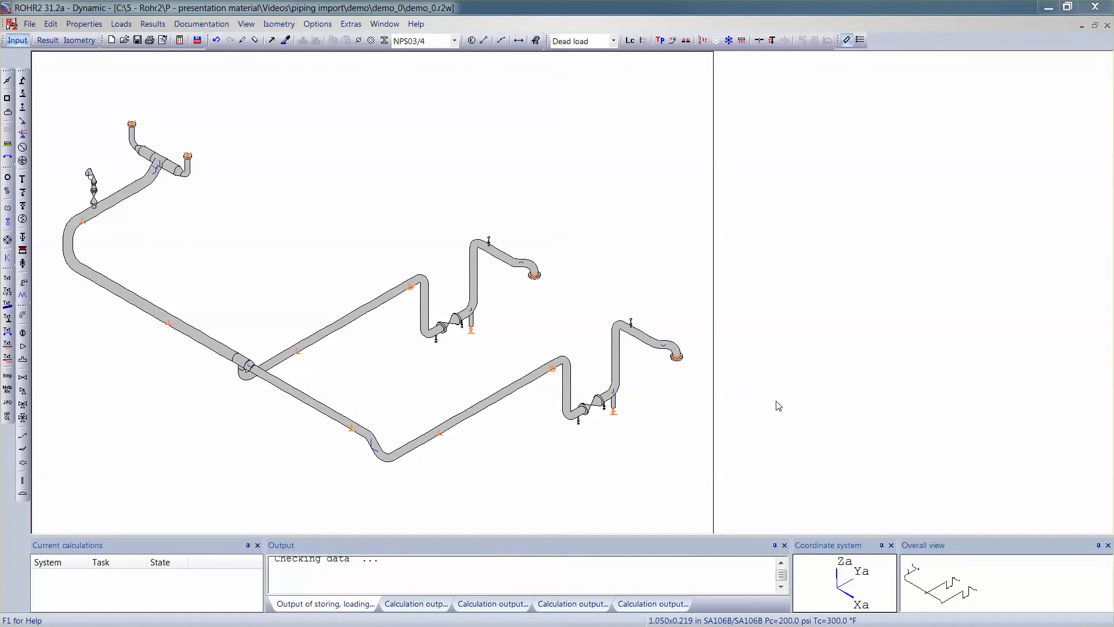
pyautogui.doubleClick(614, 412)
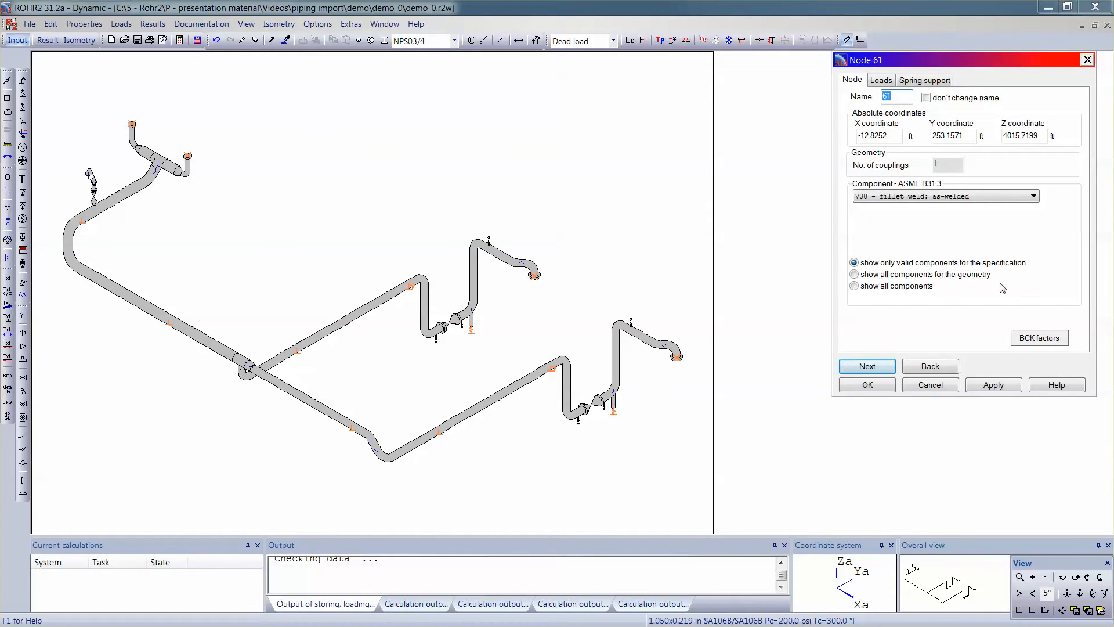
pyautogui.click(942, 81)
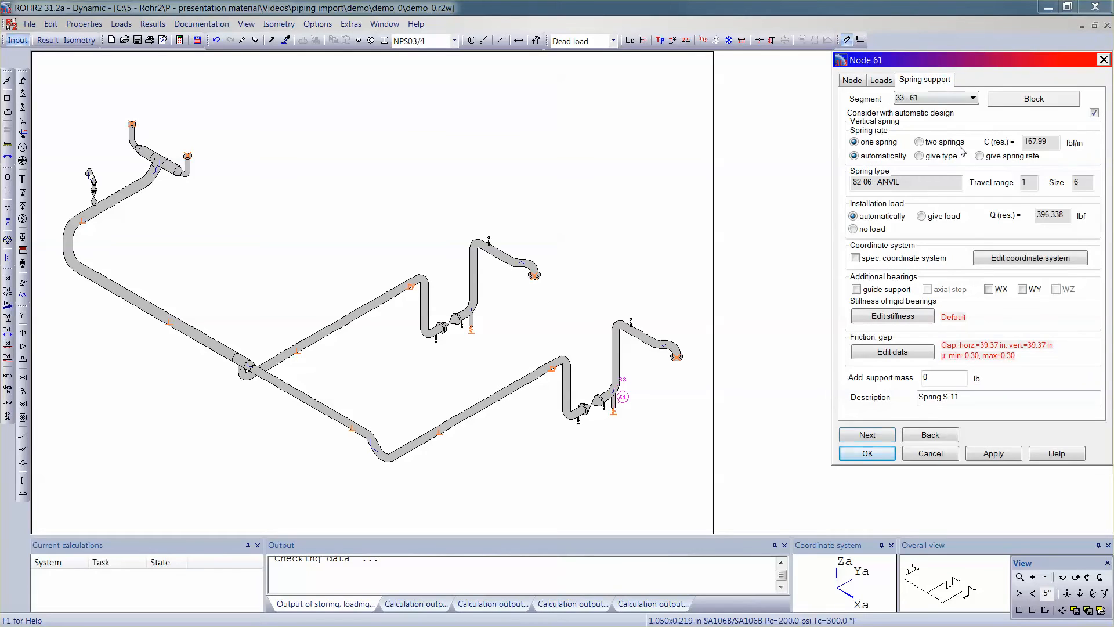
pyautogui.moveTo(1029, 395); pyautogui.dragTo(889, 401)
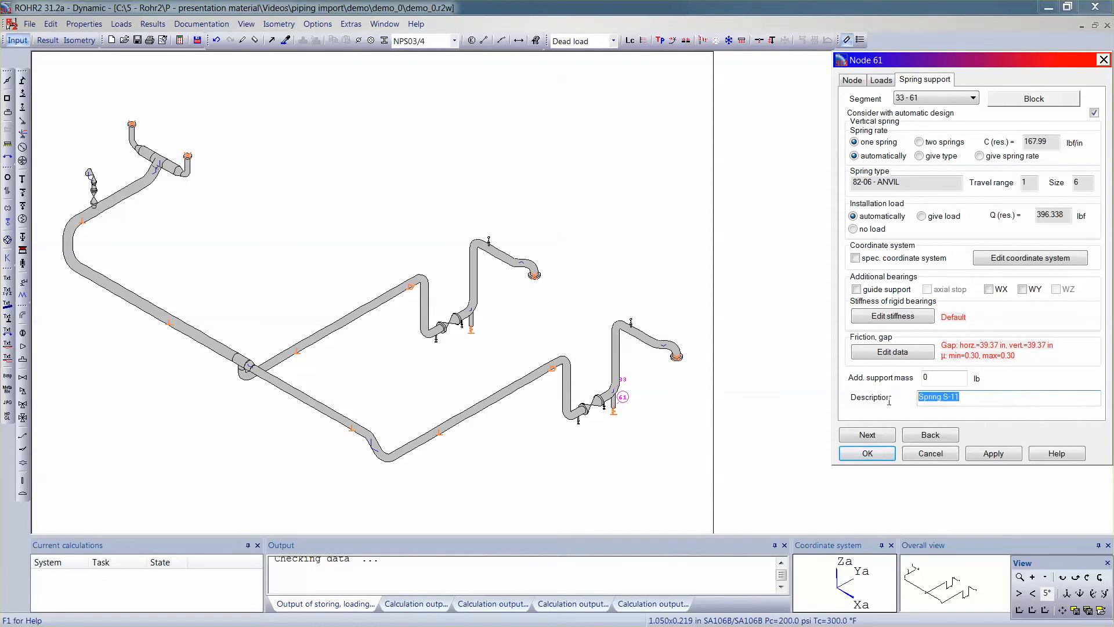
pyautogui.click(986, 398)
pyautogui.click(879, 456)
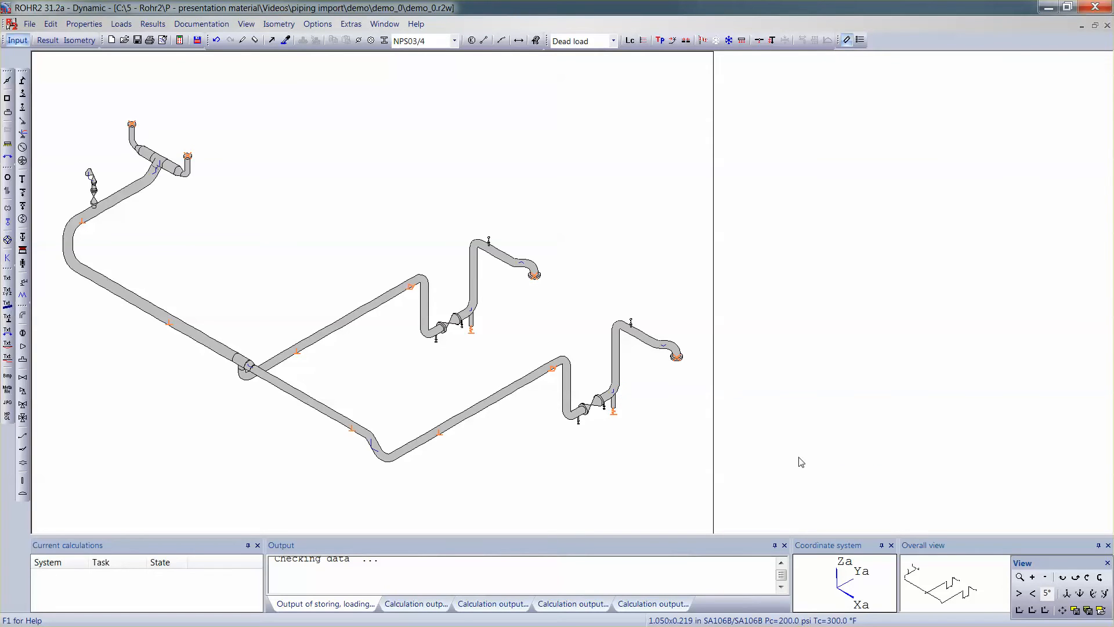
# Step: Open the segment properties display with colour presentation and review pipelines, segment types, nominal diameters, dimensions and materials
pyautogui.rightClick(747, 347)
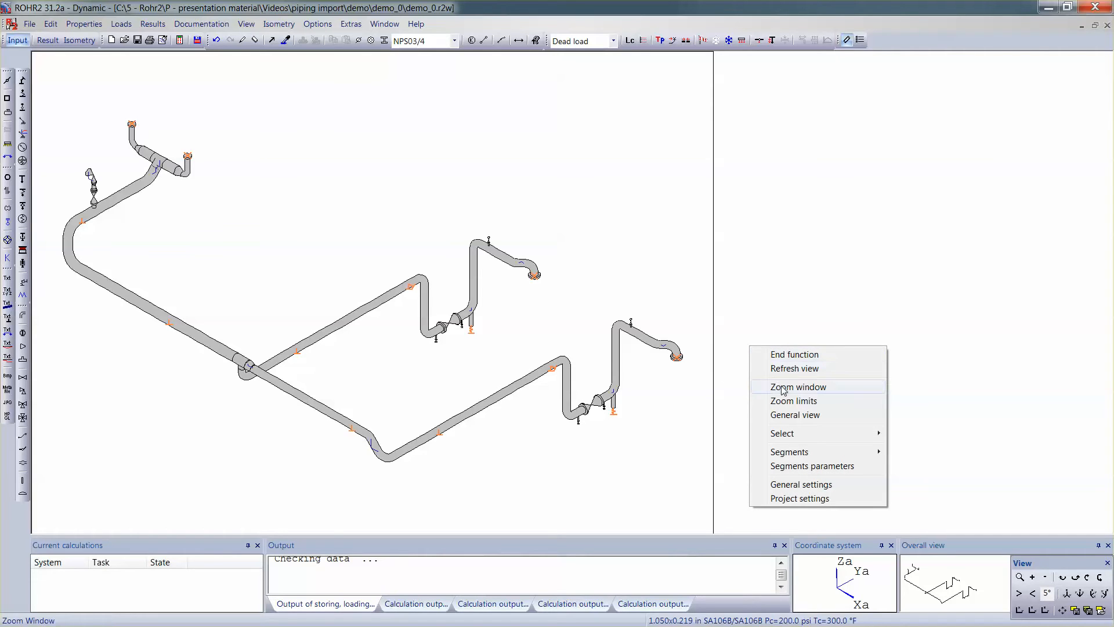
pyautogui.click(820, 468)
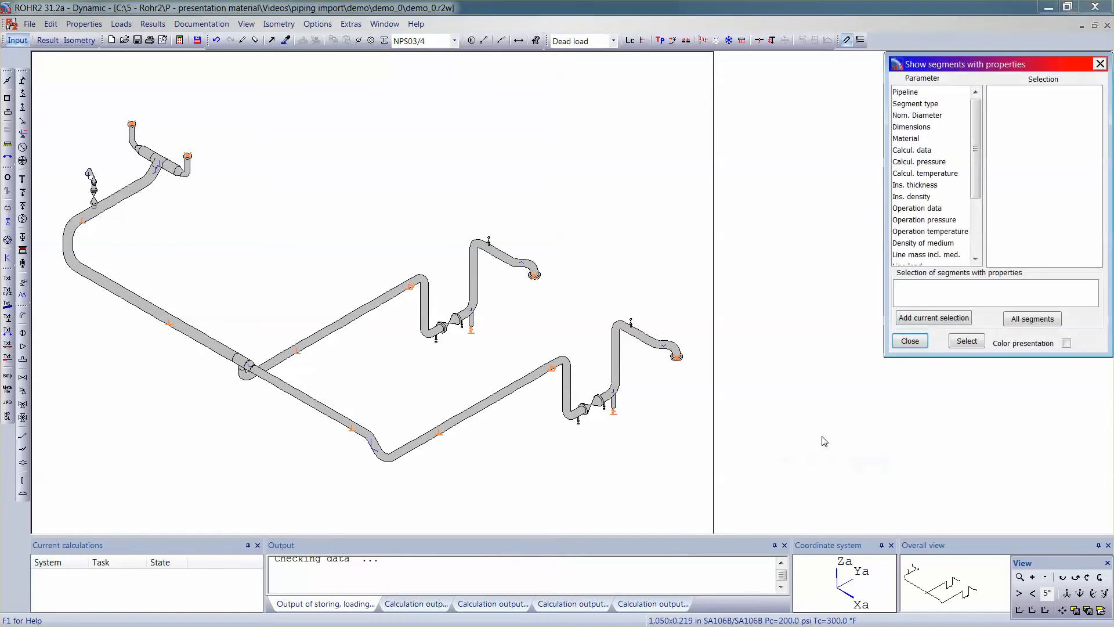
pyautogui.click(906, 93)
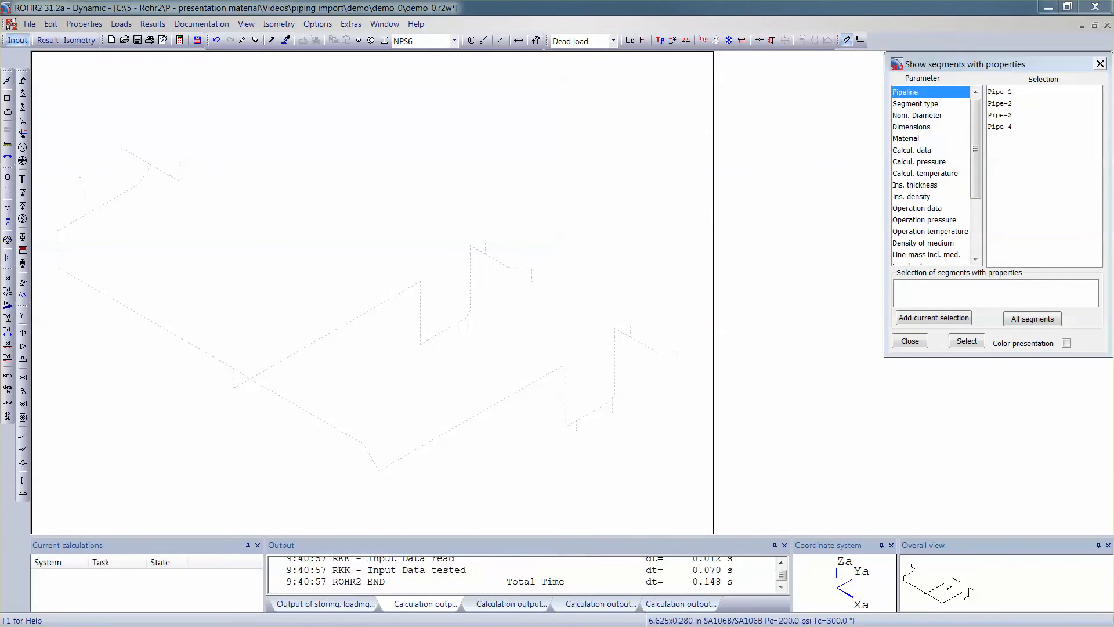
pyautogui.click(1067, 343)
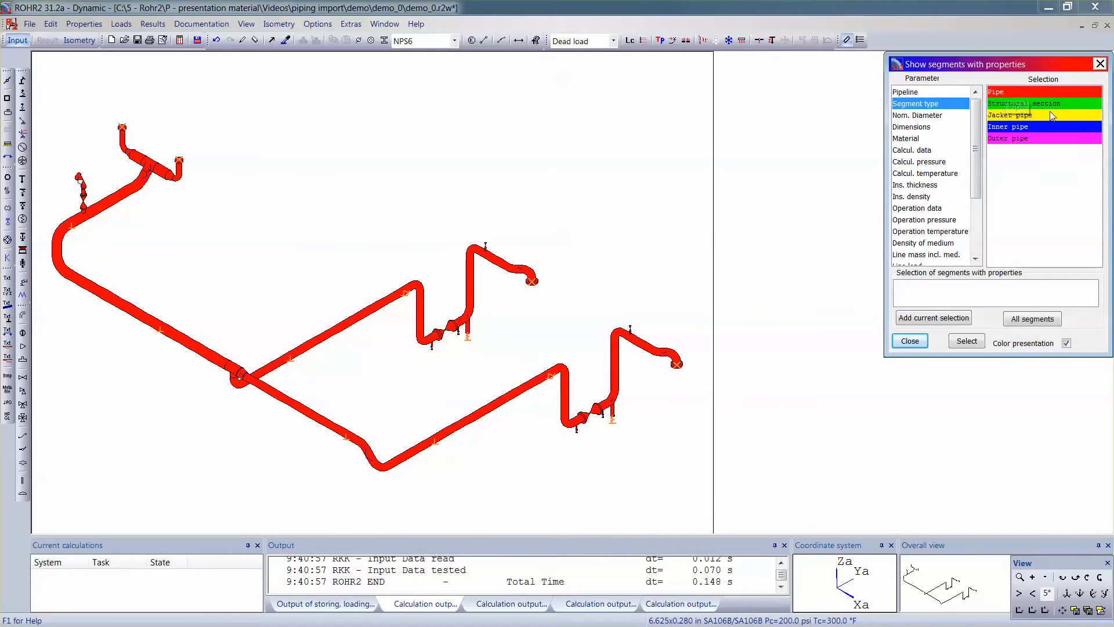
pyautogui.click(929, 116)
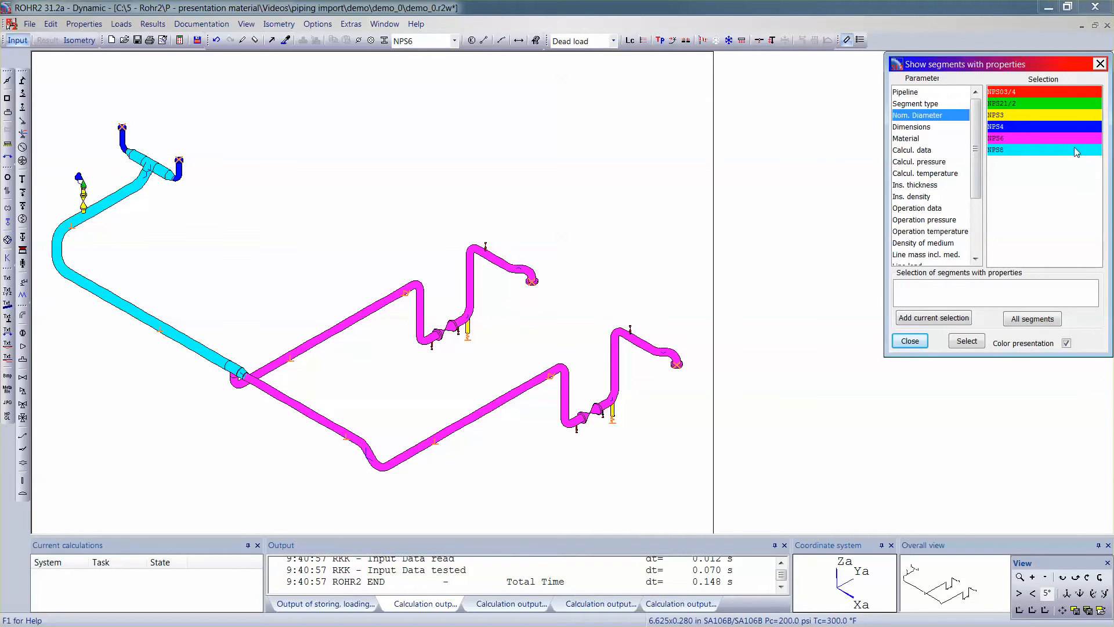
pyautogui.click(929, 127)
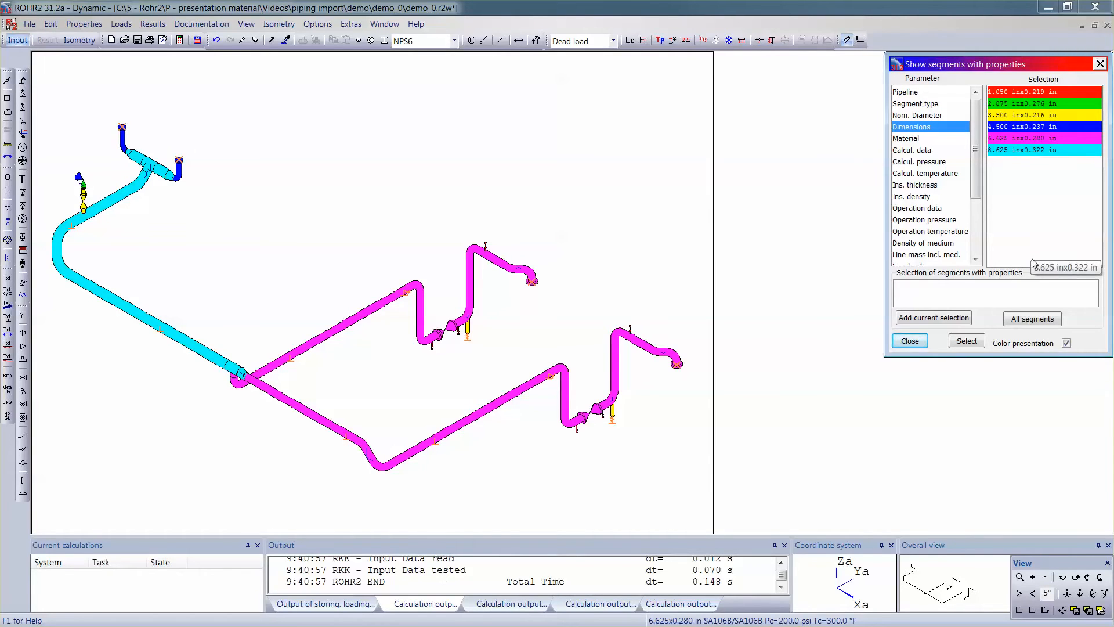
pyautogui.click(925, 138)
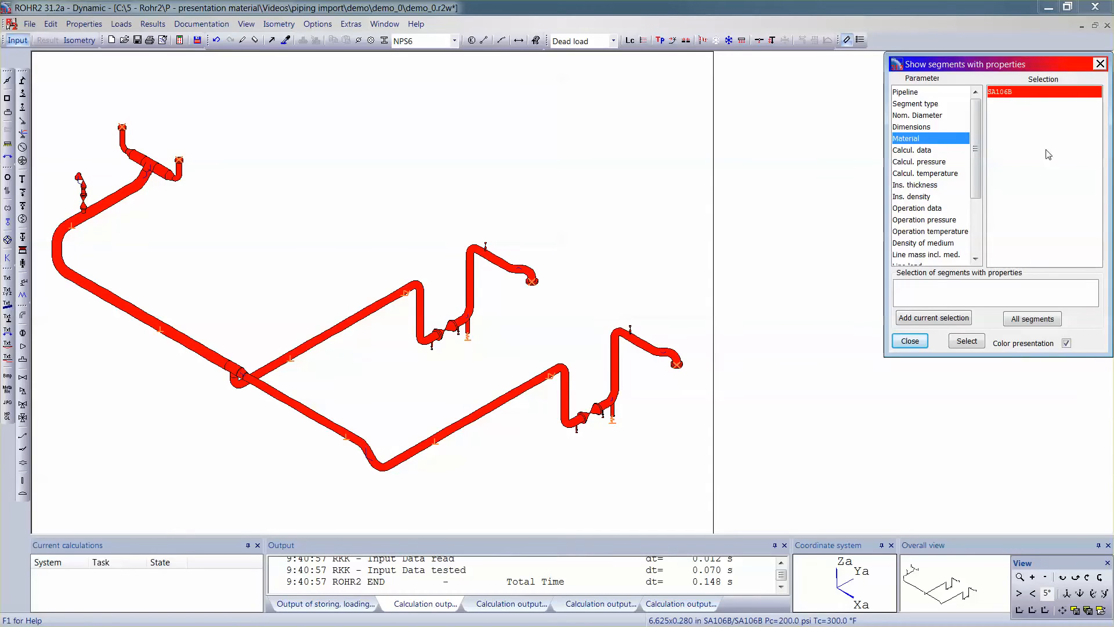
pyautogui.click(1067, 343)
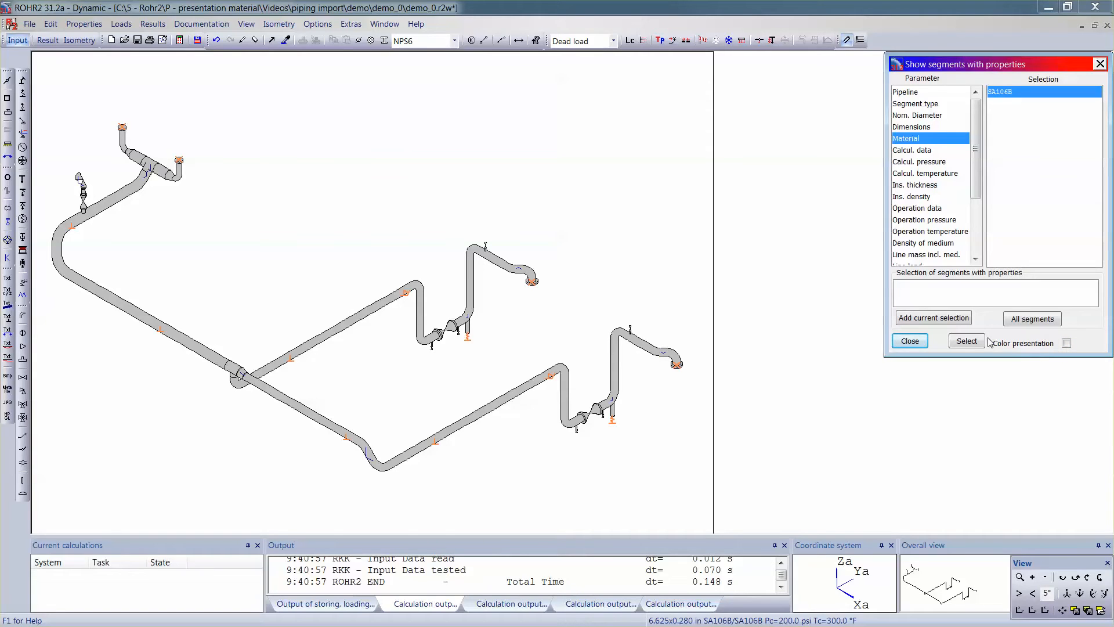
# Step: Check the segments' operation data and the available load cases
pyautogui.click(941, 208)
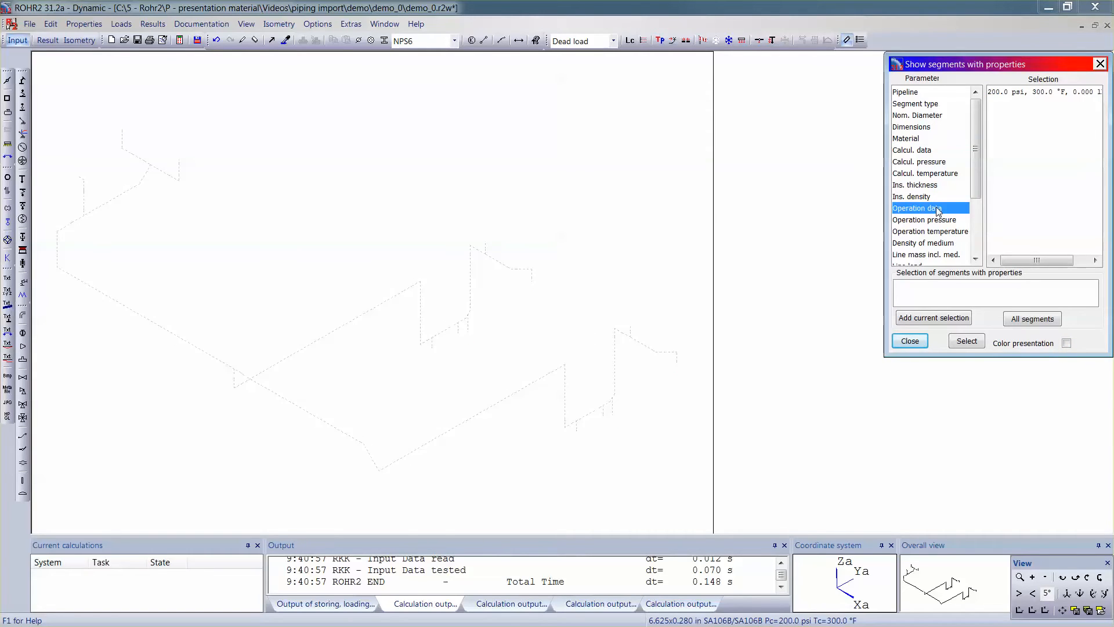
pyautogui.click(1009, 93)
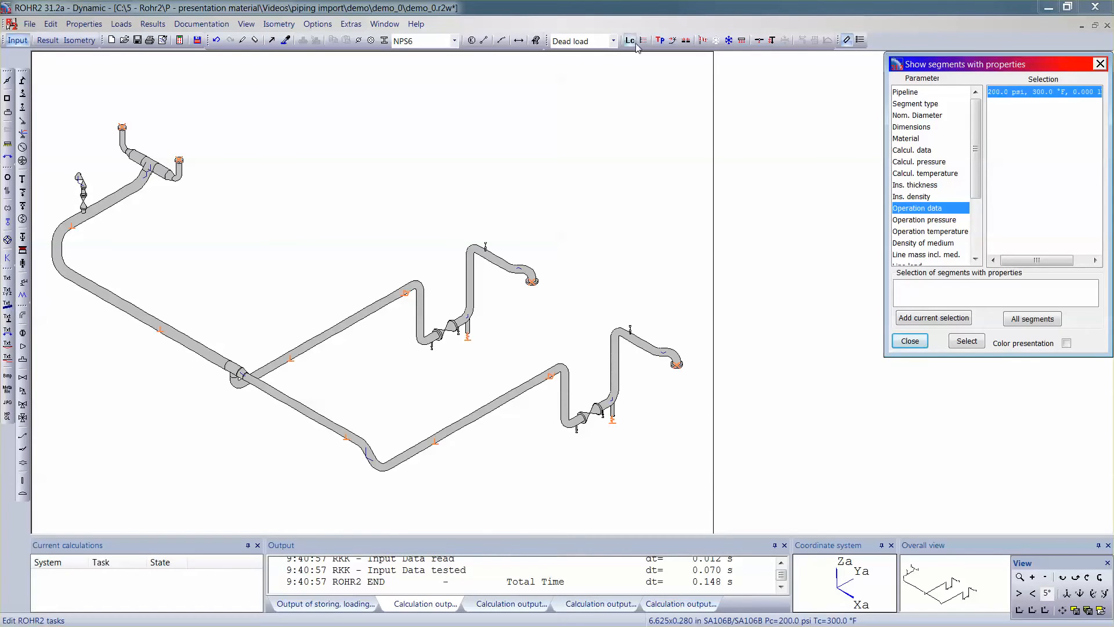
pyautogui.click(615, 41)
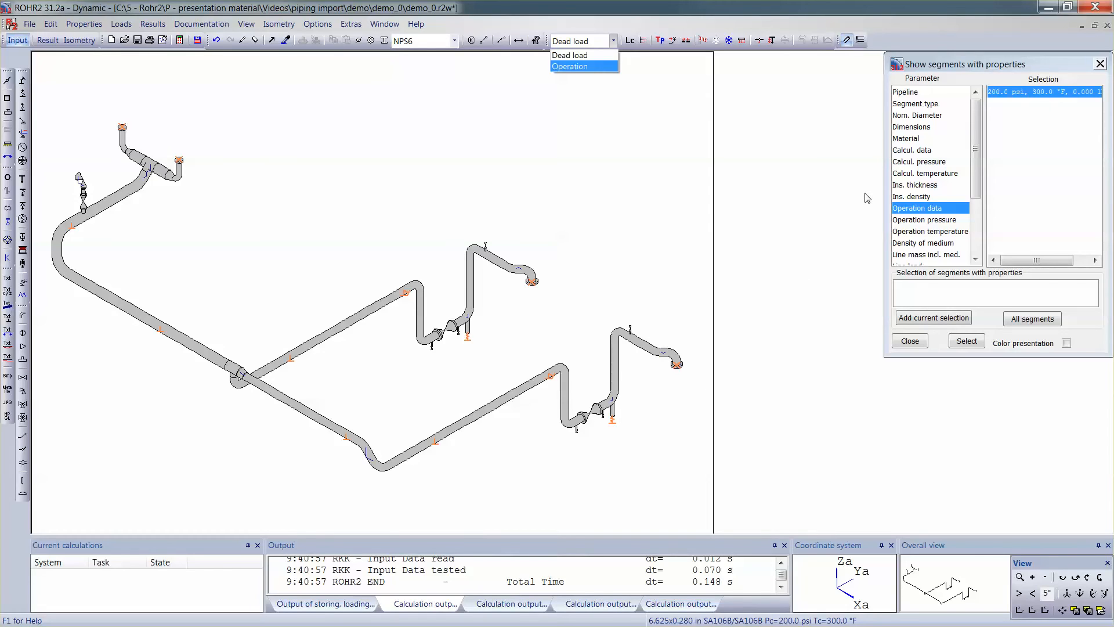
pyautogui.click(931, 119)
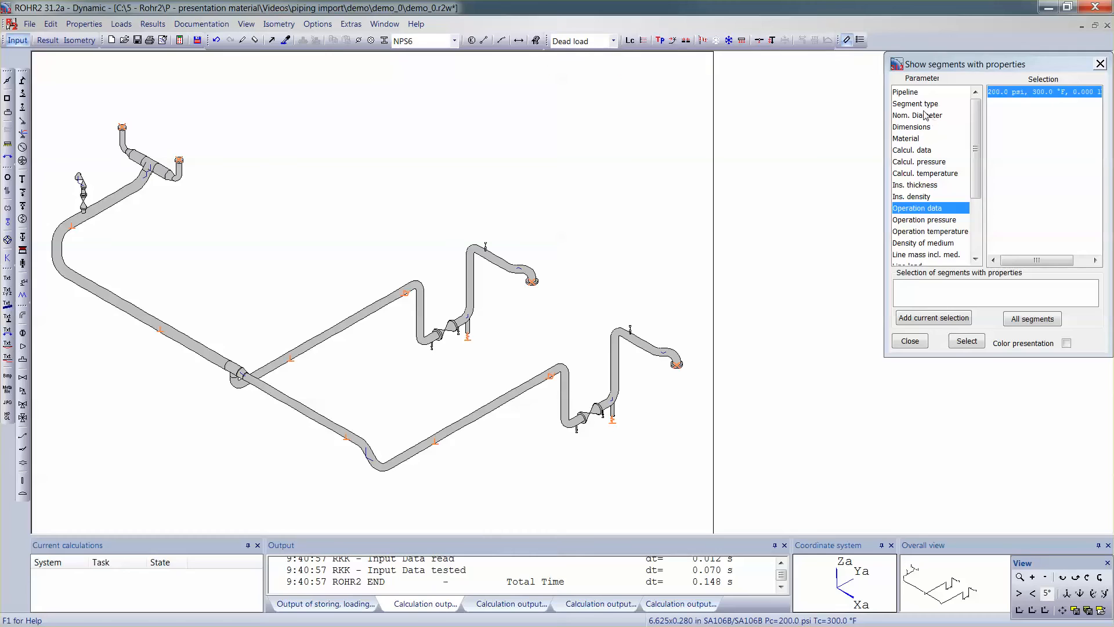
# Step: Select all segments with 1.050 in x 0.219 in dimensions, the small-bore drains and vents, and delete them
pyautogui.click(924, 118)
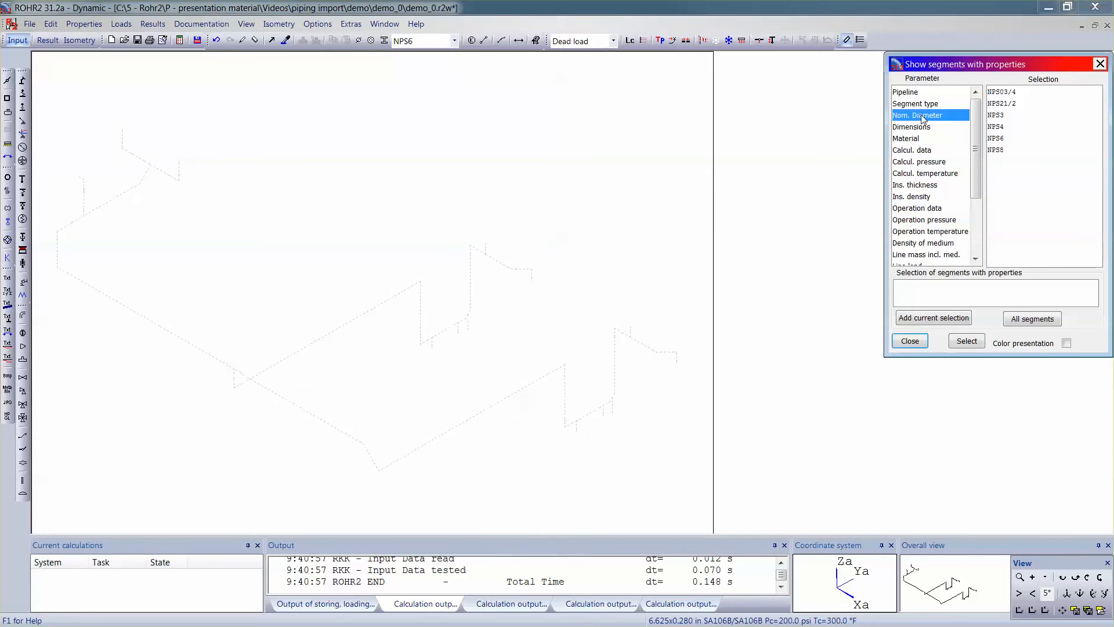
pyautogui.click(1006, 94)
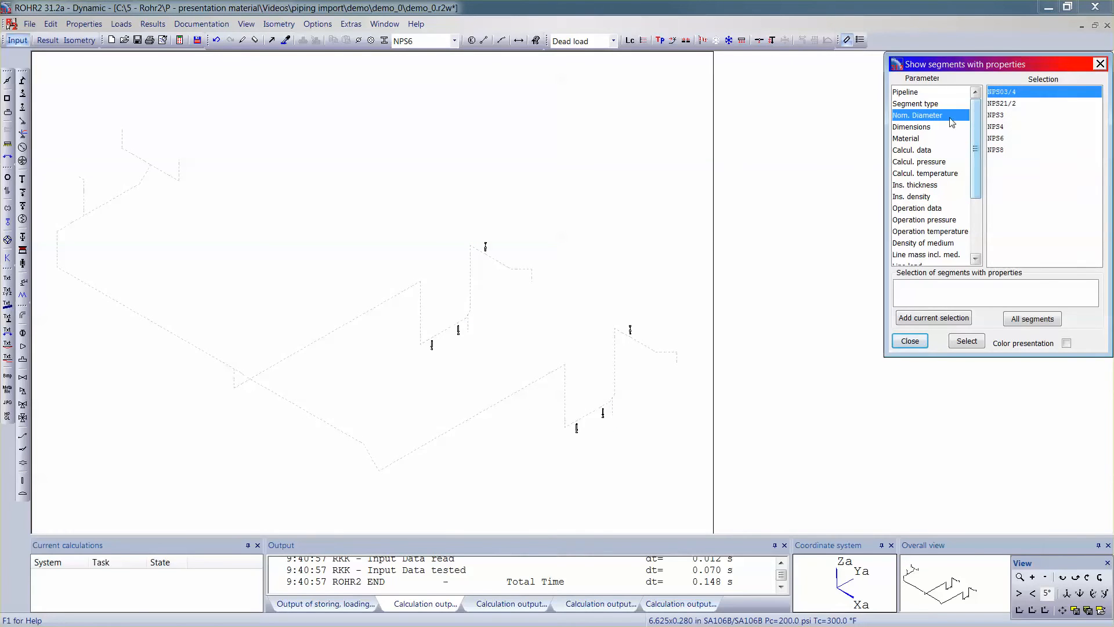
pyautogui.click(930, 128)
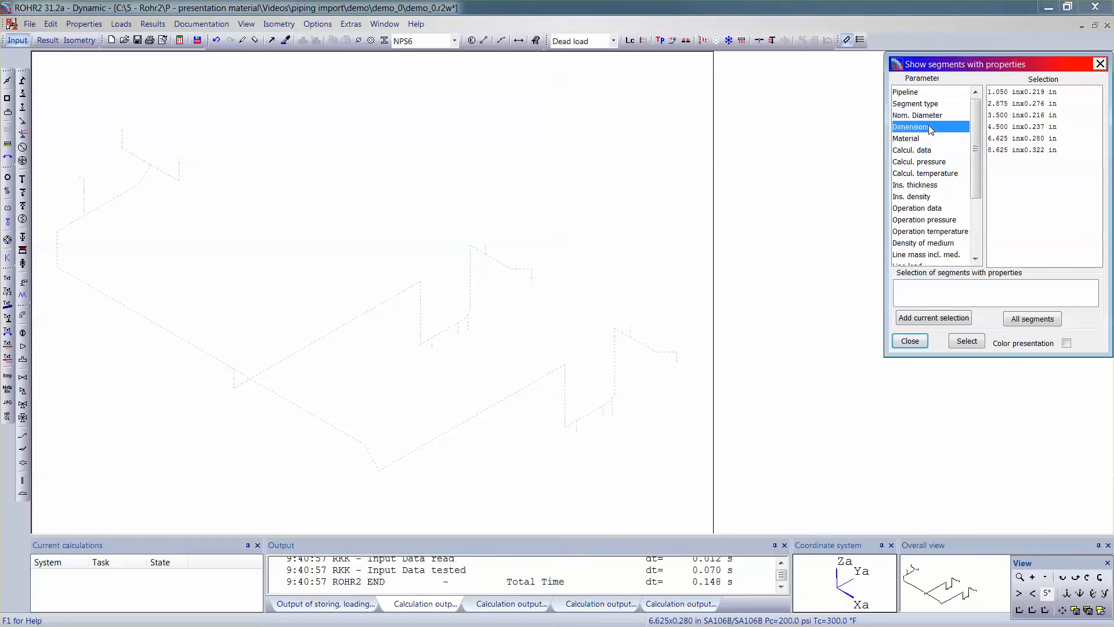
pyautogui.click(1011, 93)
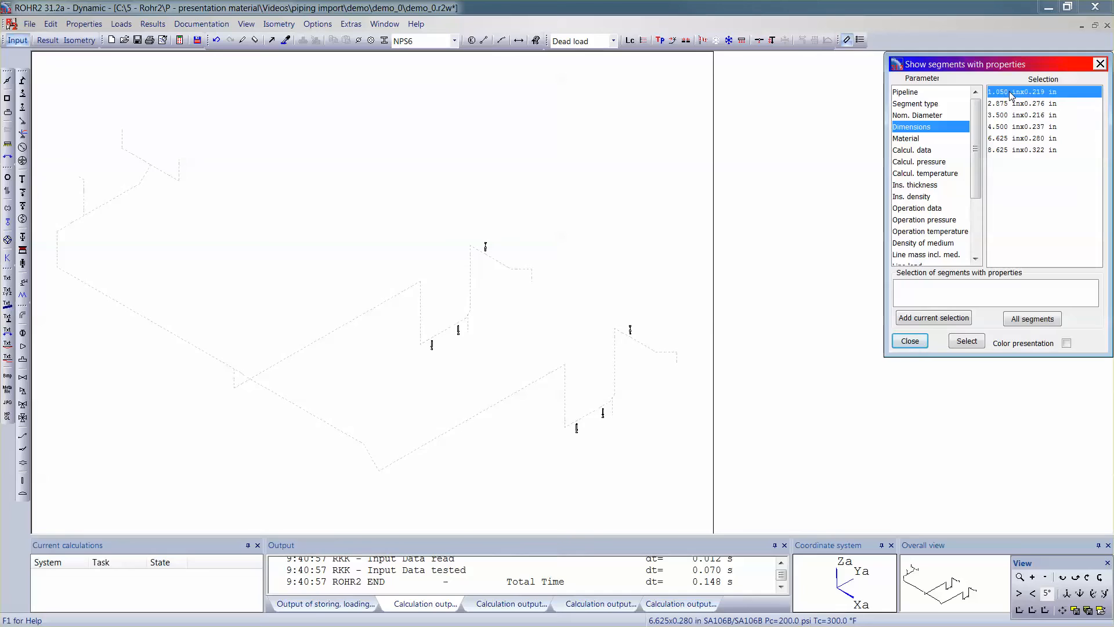
pyautogui.click(1017, 150)
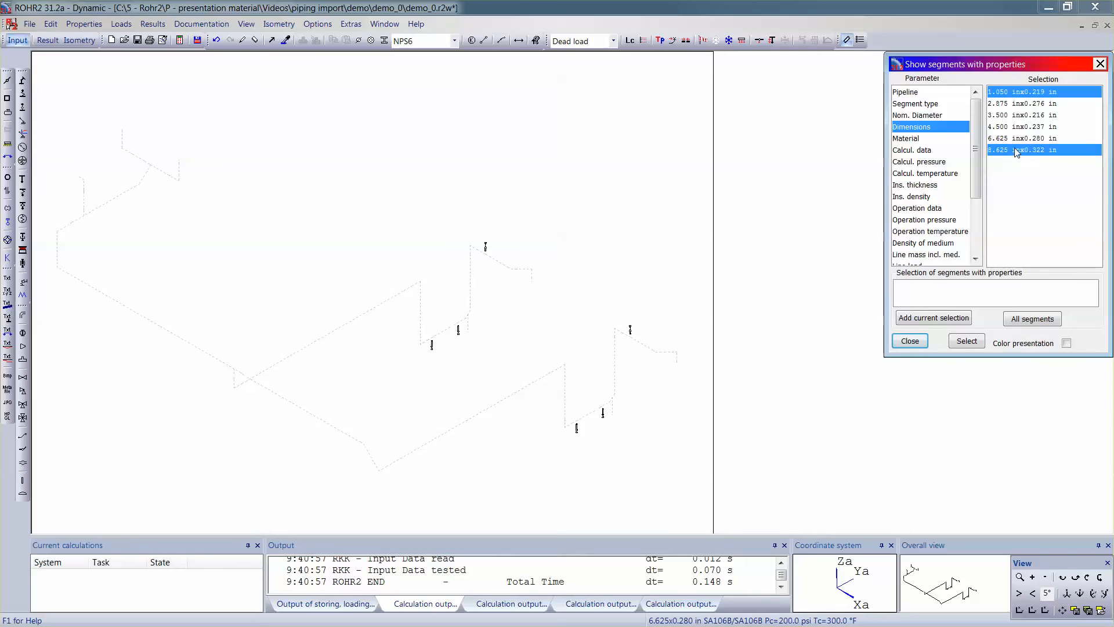
pyautogui.click(1019, 128)
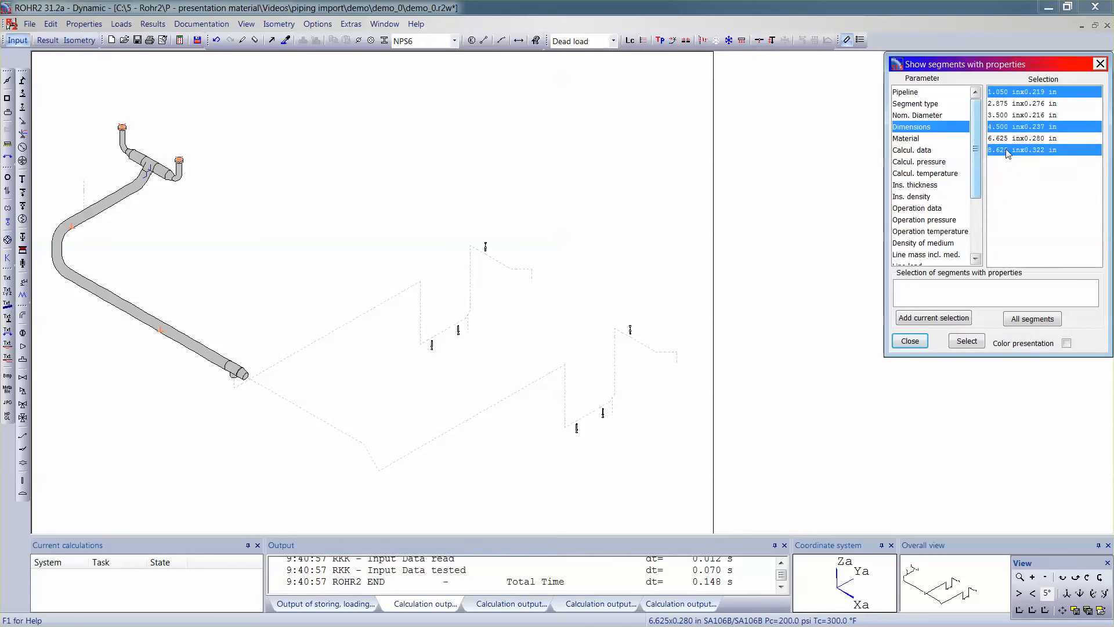
pyautogui.click(1022, 94)
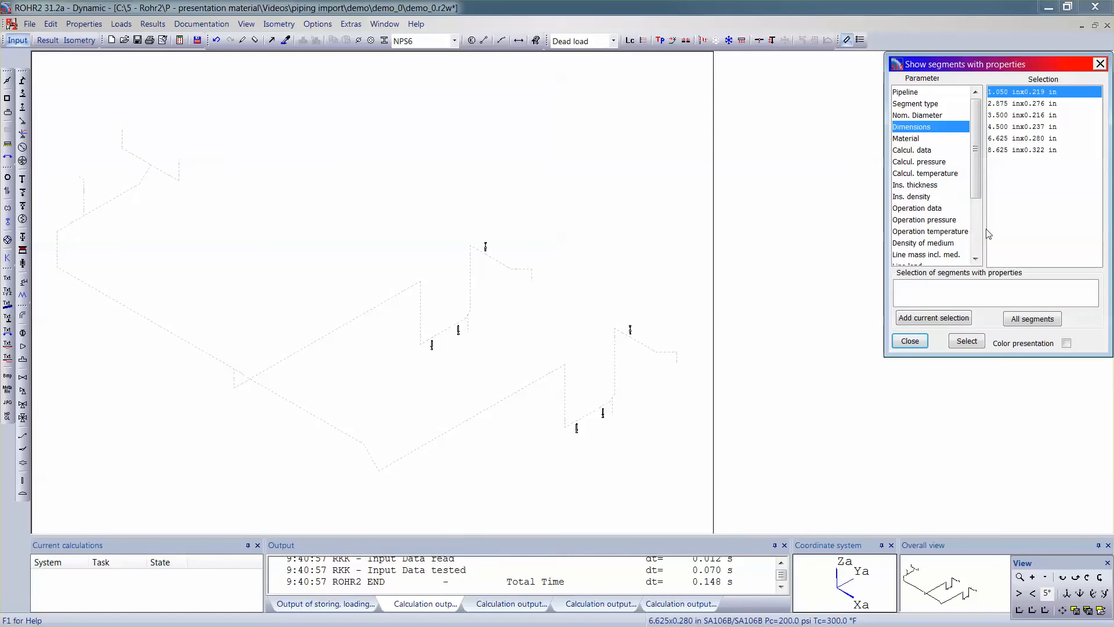
pyautogui.click(966, 340)
pyautogui.click(907, 342)
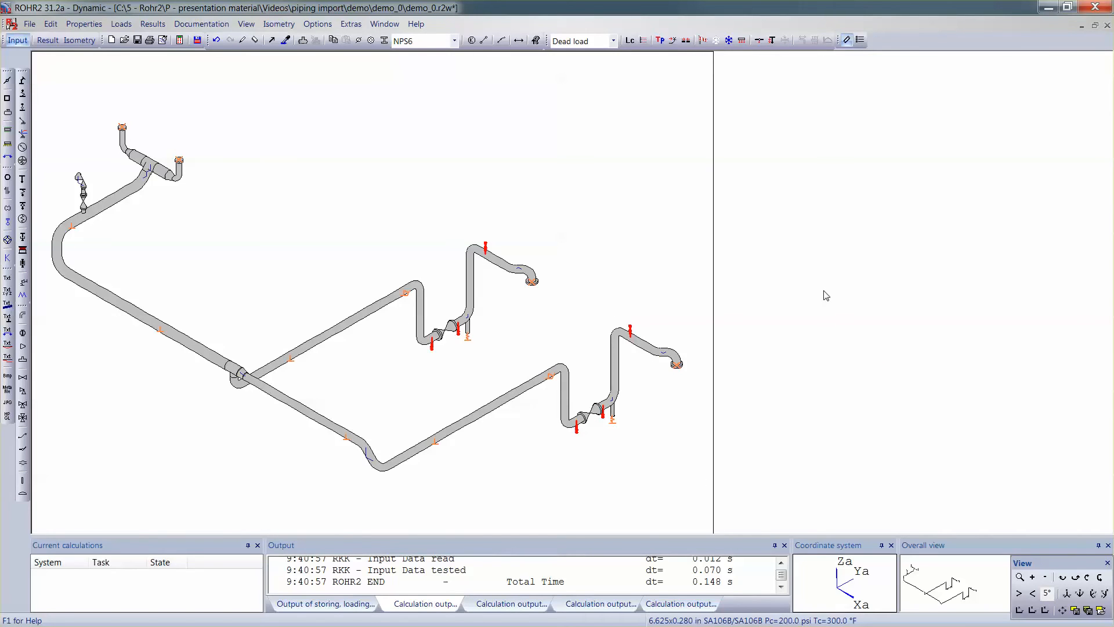
pyautogui.press('Delete')
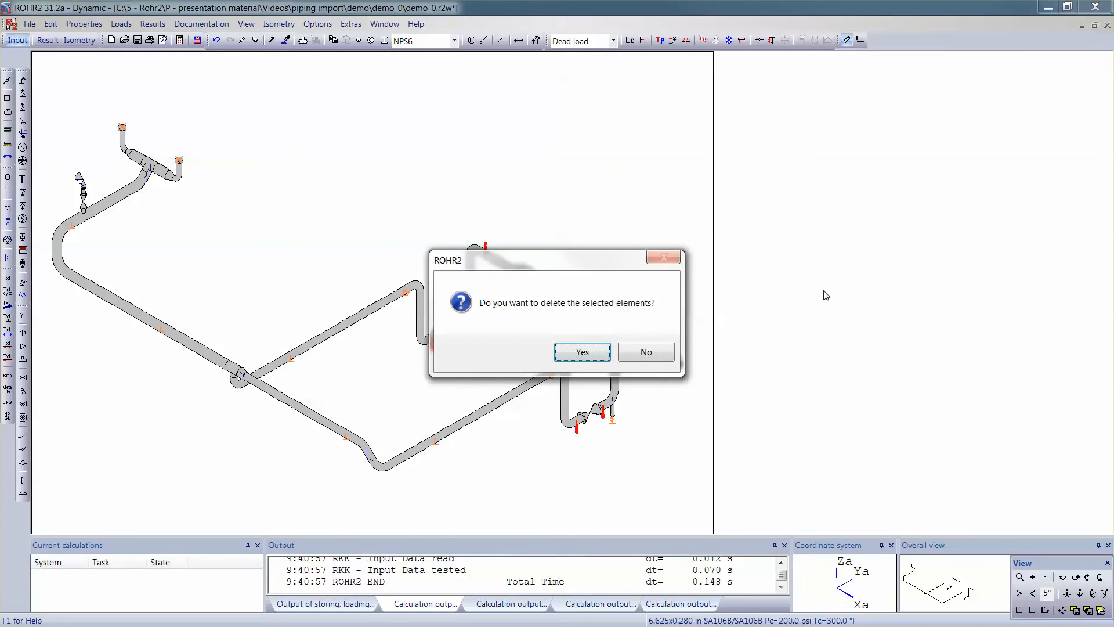
pyautogui.press('Return')
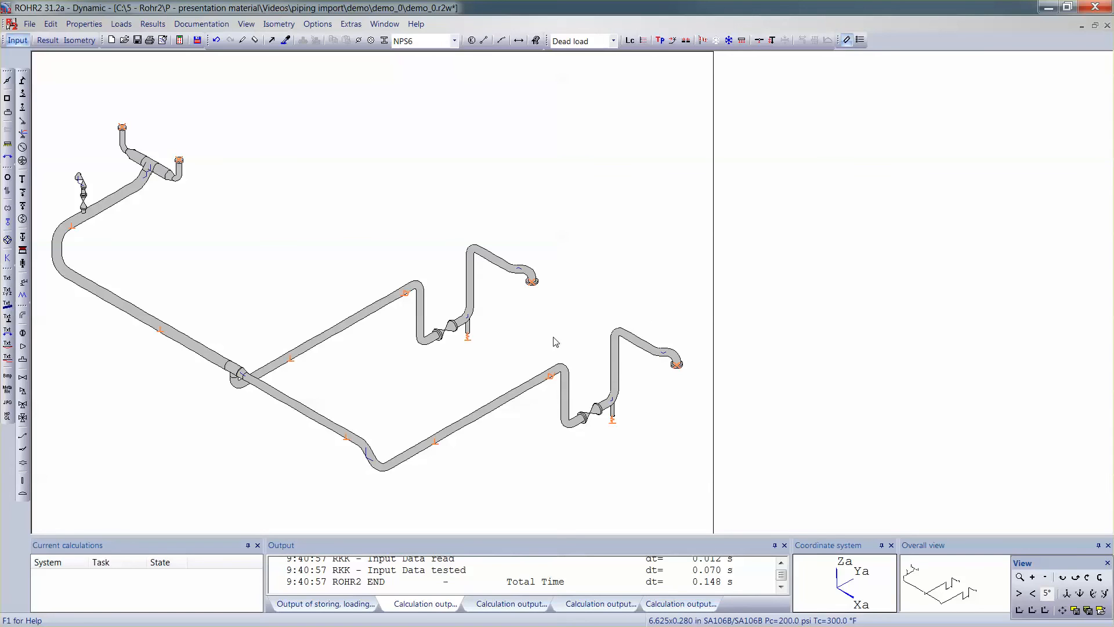
# Step: Rerun the stress calculation and close the results report
pyautogui.click(180, 40)
pyautogui.click(500, 419)
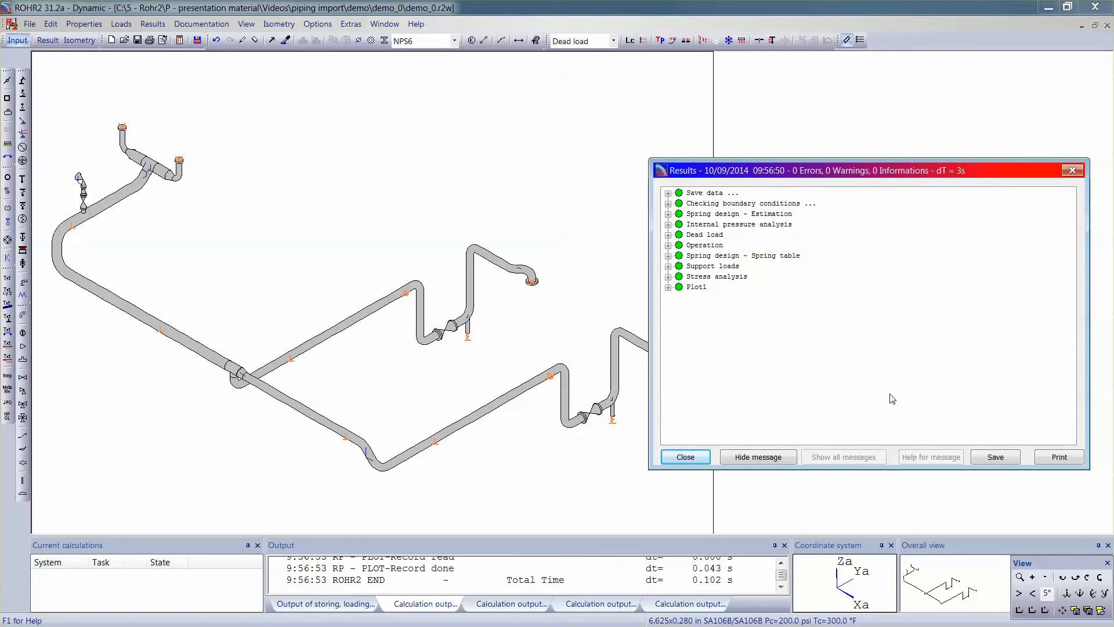
pyautogui.click(700, 459)
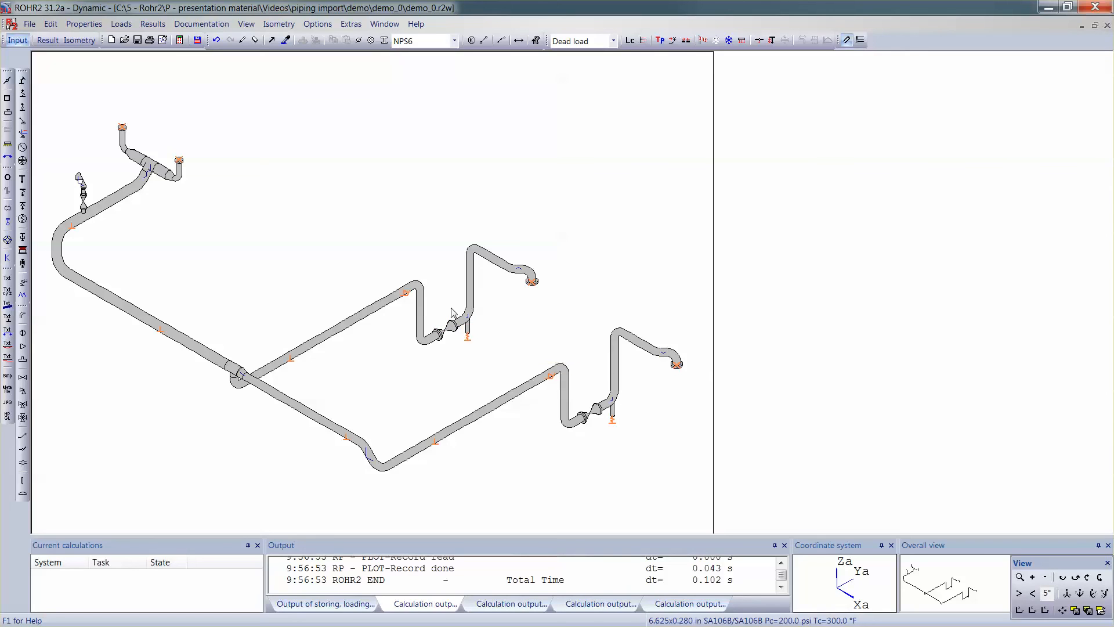
pyautogui.click(217, 40)
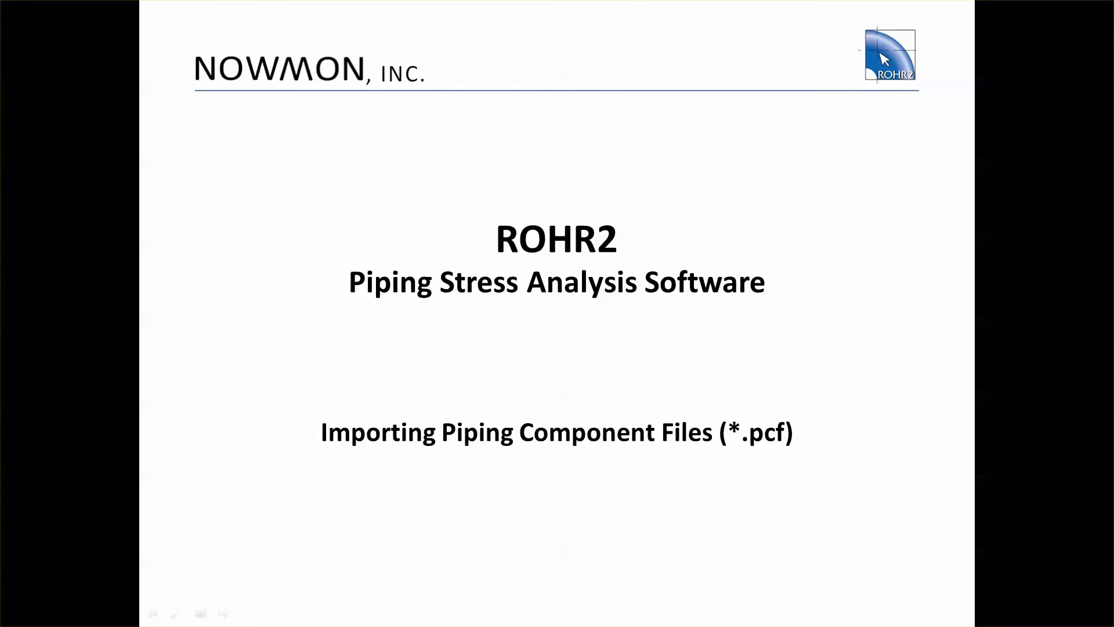
pyautogui.press('Right')
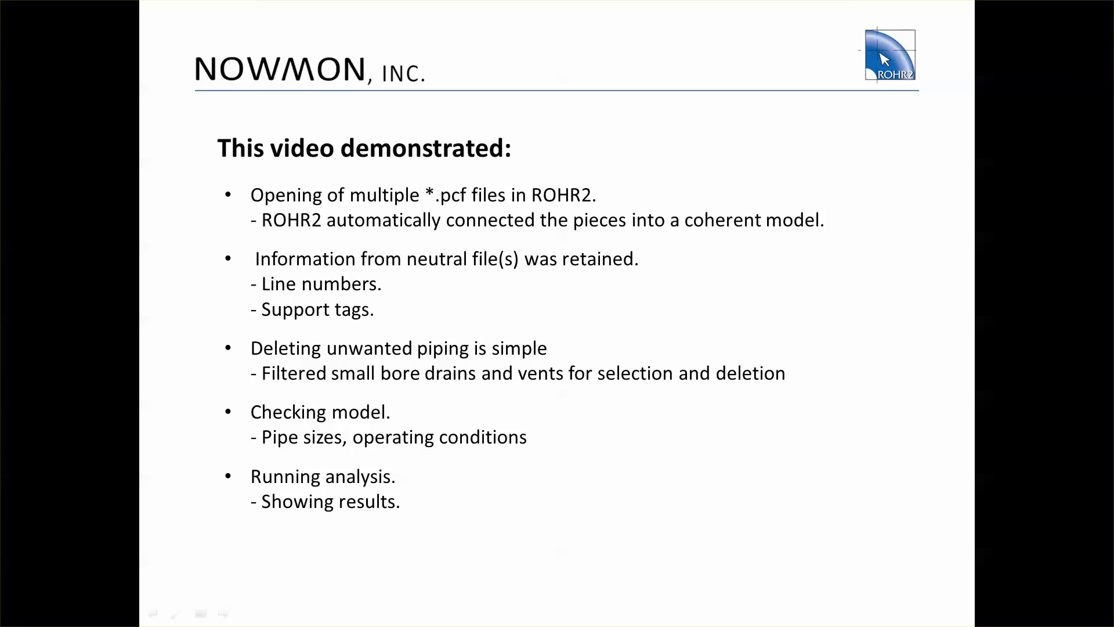
pyautogui.press('Right')
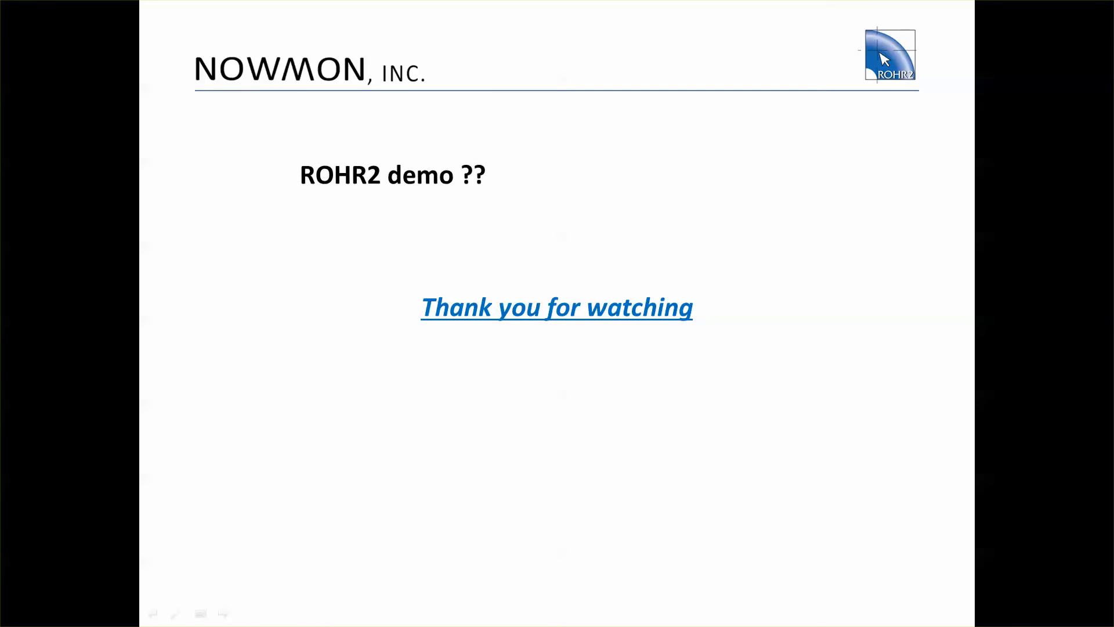
pyautogui.press('Right')
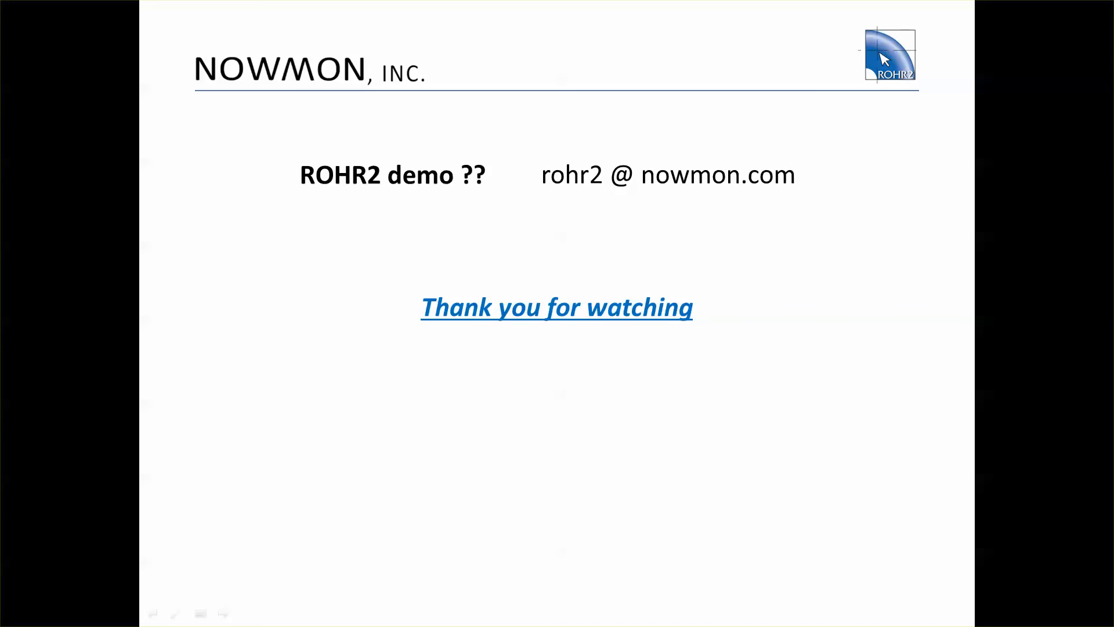